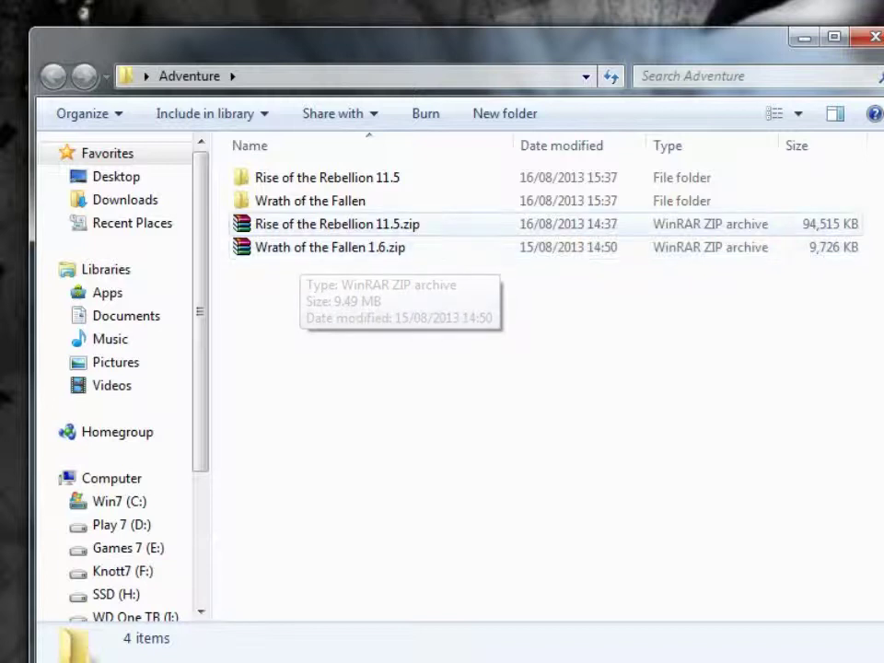
Open the Wrath of the Fallen 1.6 folder and read the required server settings in Important Settings.txt
{"action": "double_click", "coordinate": [311, 201]}
{"action": "left_click", "coordinate": [310, 177]}
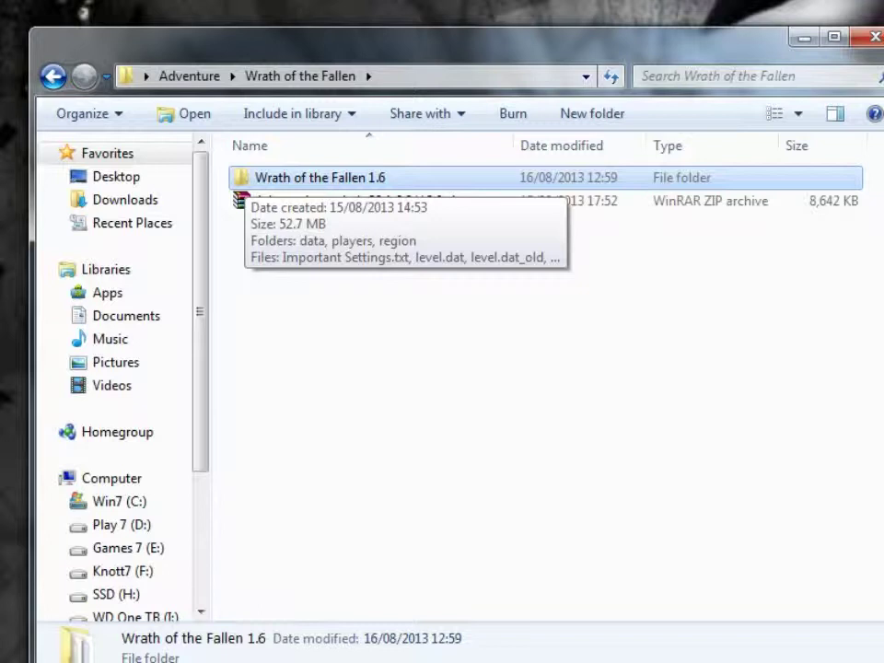
{"action": "key", "text": "Return"}
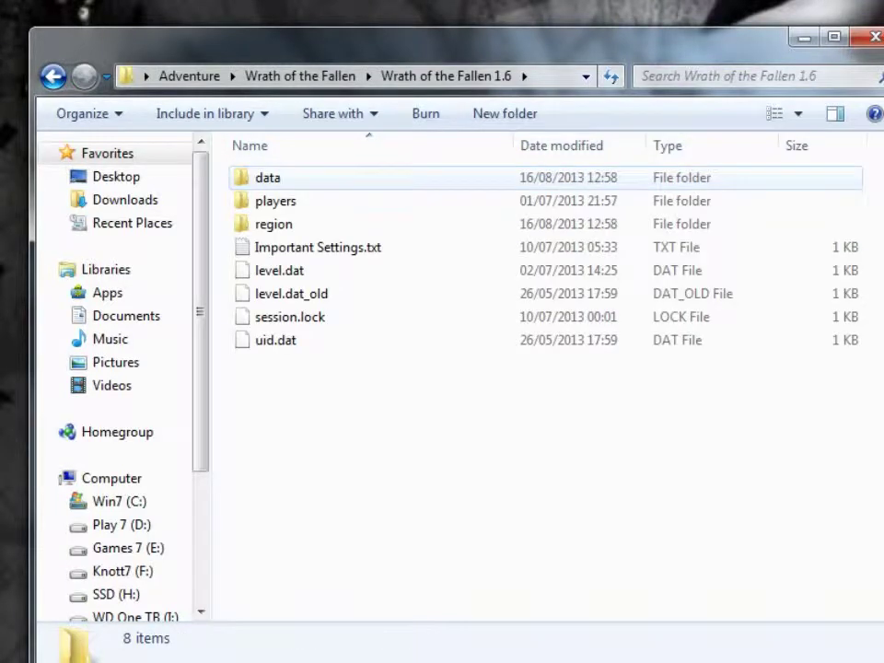
{"action": "key", "text": "Down"}
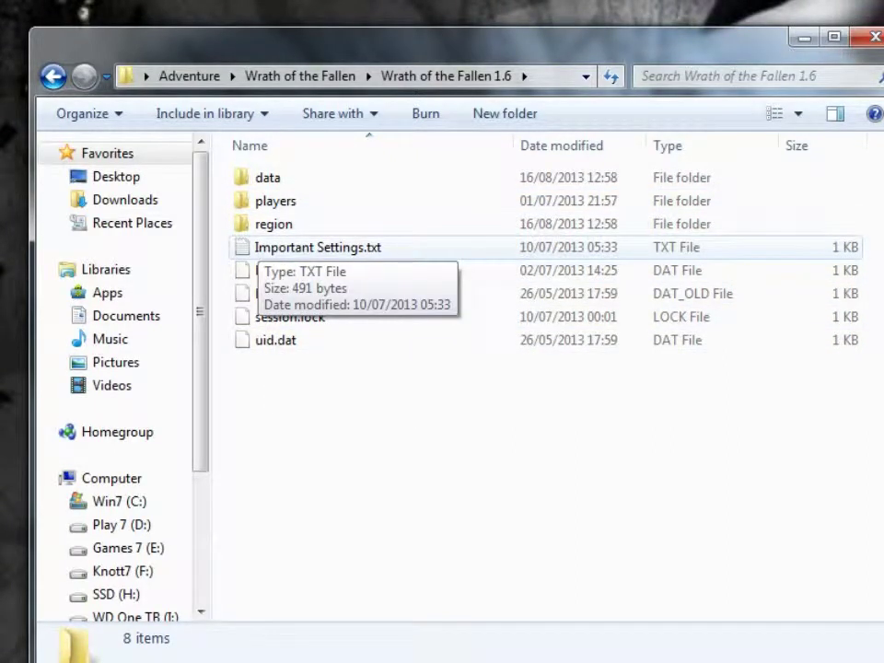
{"action": "double_click", "coordinate": [259, 247]}
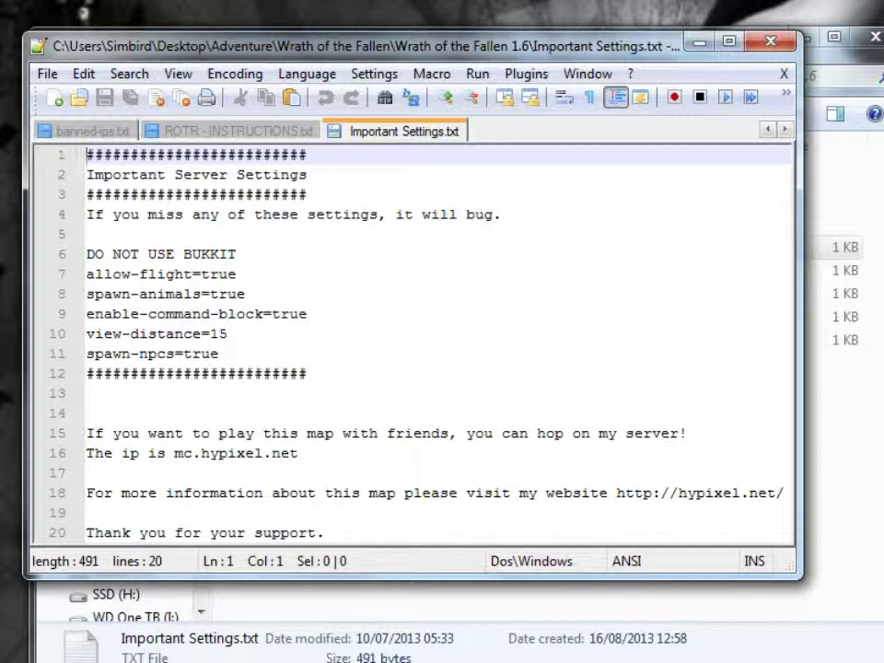
{"action": "left_click", "coordinate": [770, 41]}
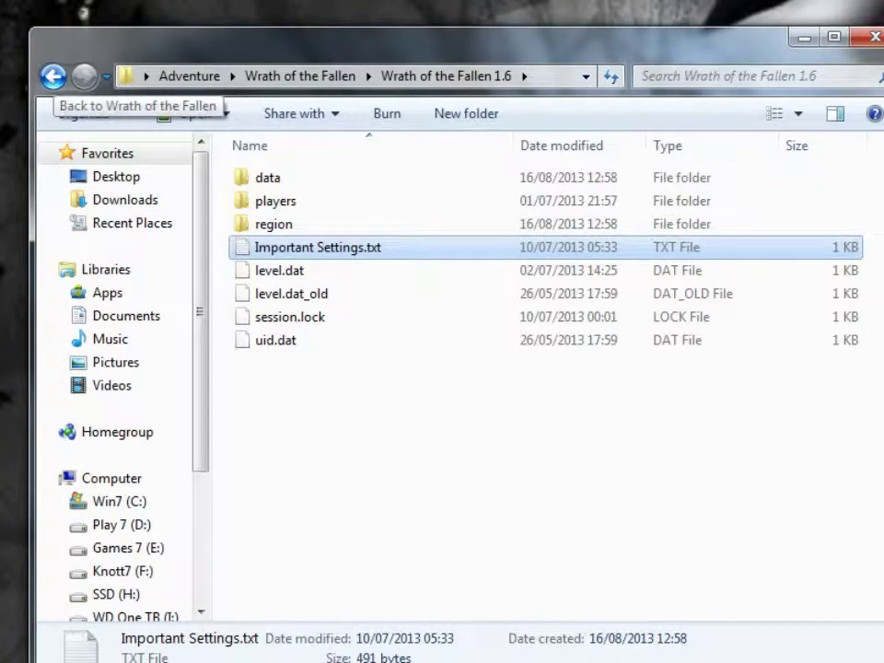
Switch to WS_FTP Professional and look through the Minecraft server files in the local folder
{"action": "key", "text": "alt+Tab"}
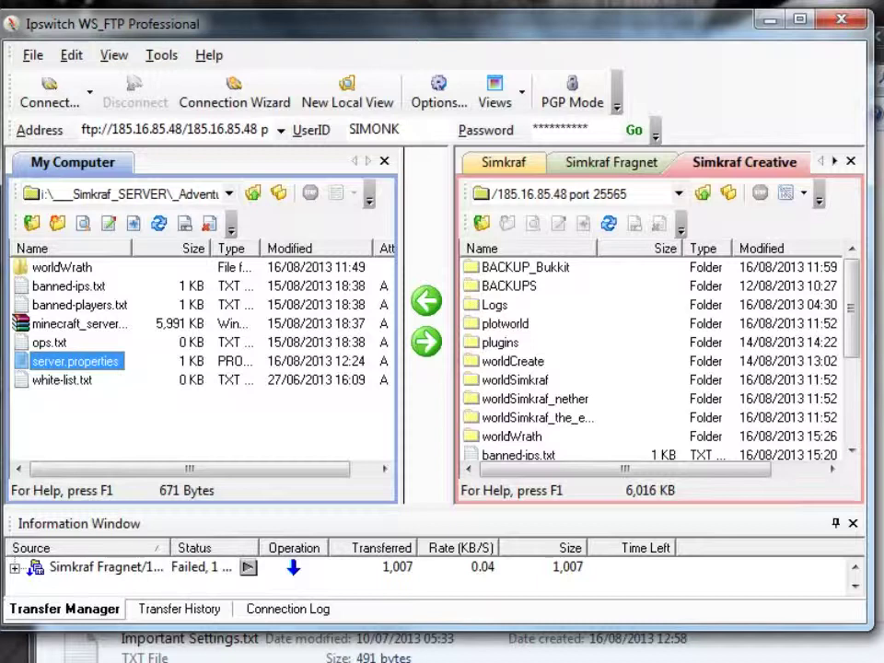
{"action": "left_click", "coordinate": [78, 323]}
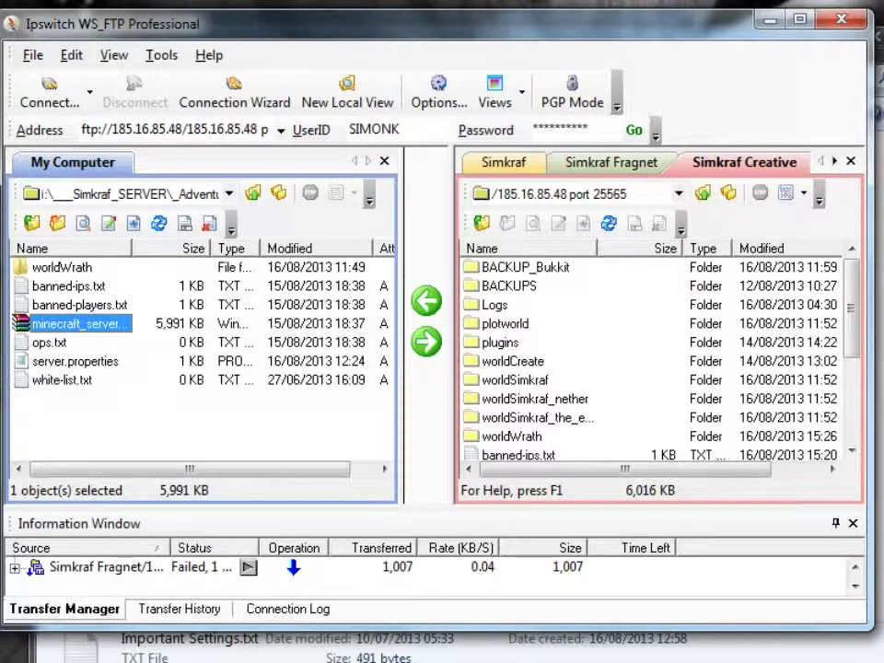
{"action": "left_click", "coordinate": [68, 286]}
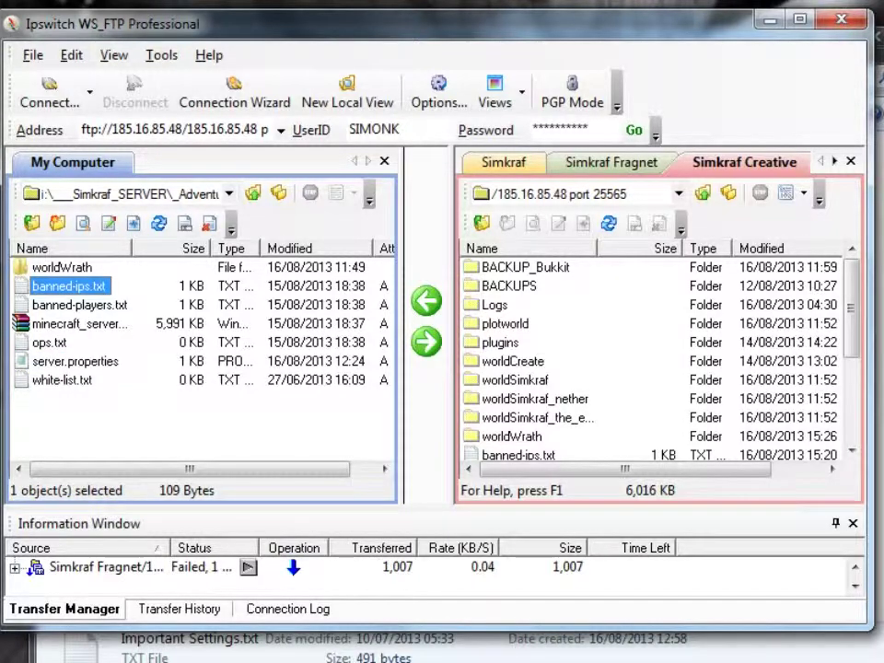
{"action": "left_click", "coordinate": [110, 415]}
{"action": "left_click", "coordinate": [49, 342]}
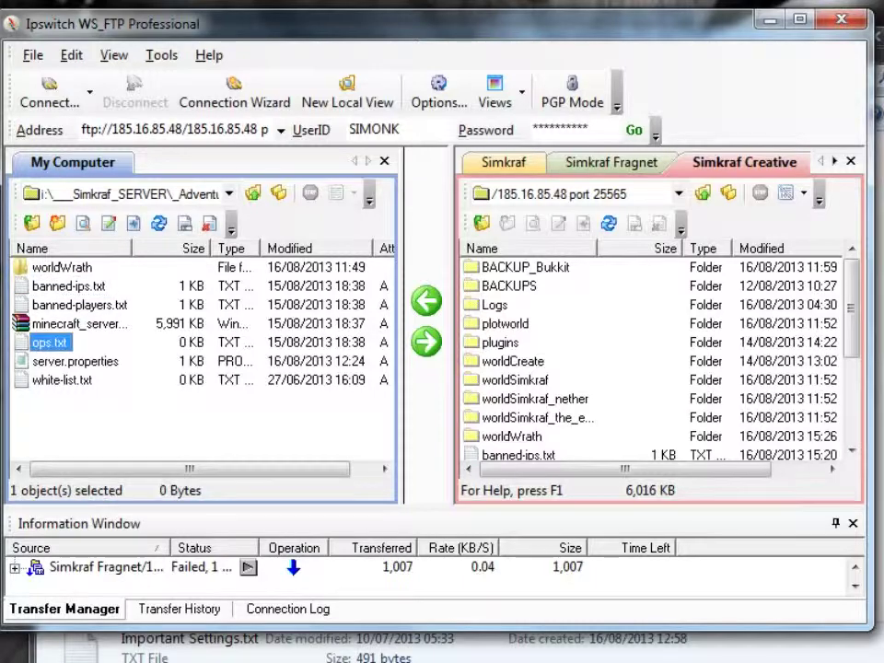
Open the local server.properties file in Notepad and review the level name, flight, command block and view distance settings
{"action": "left_click", "coordinate": [76, 361]}
{"action": "double_click", "coordinate": [76, 361]}
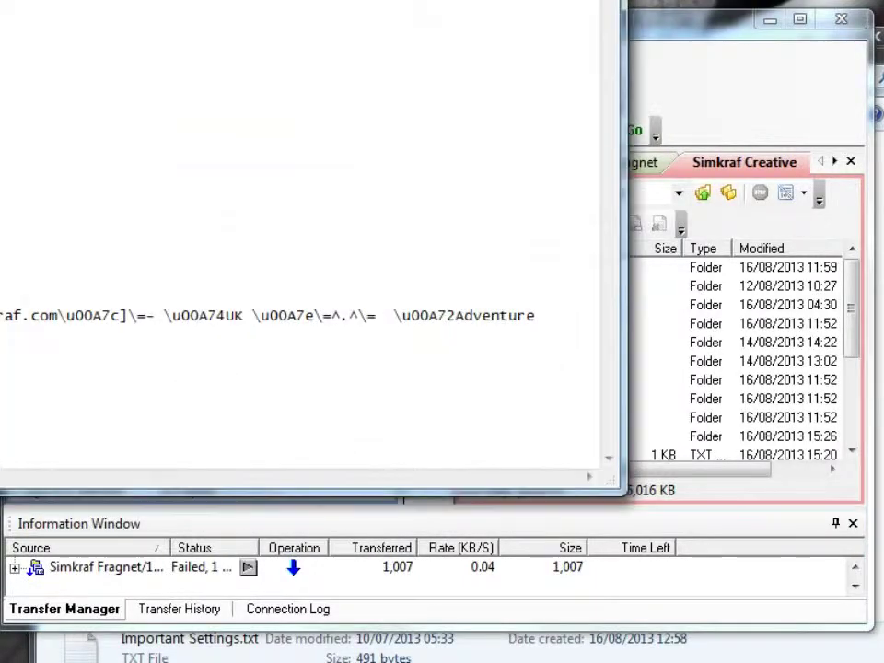
{"action": "left_click_drag", "start_coordinate": [163, 0], "coordinate": [443, 4]}
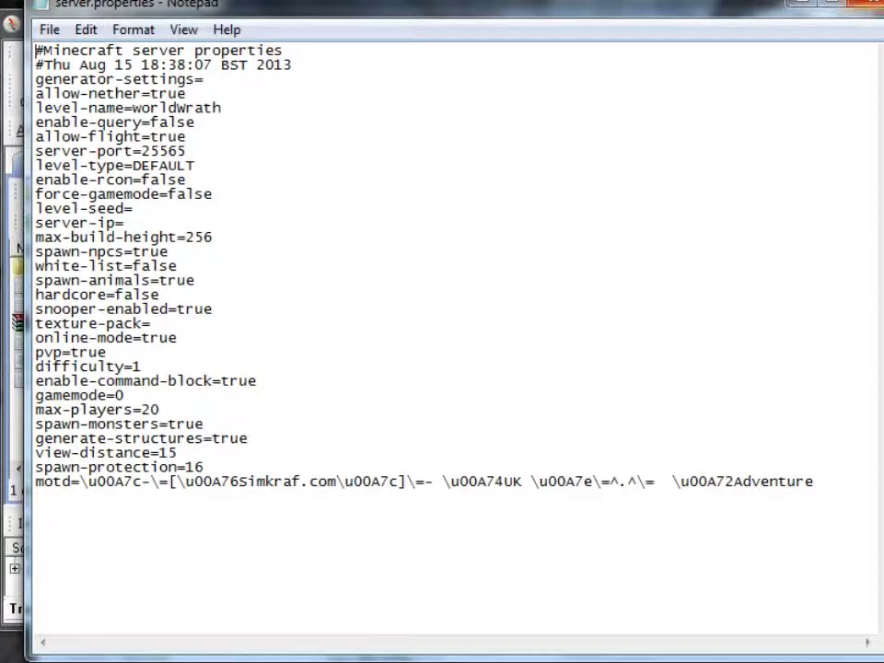
{"action": "left_click", "coordinate": [870, 4]}
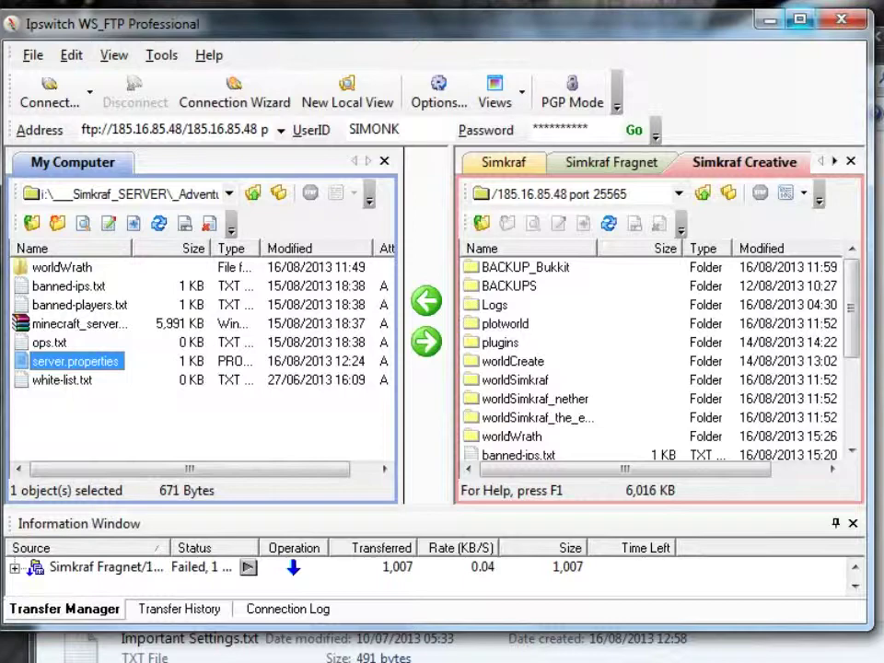
{"action": "key", "text": "Return"}
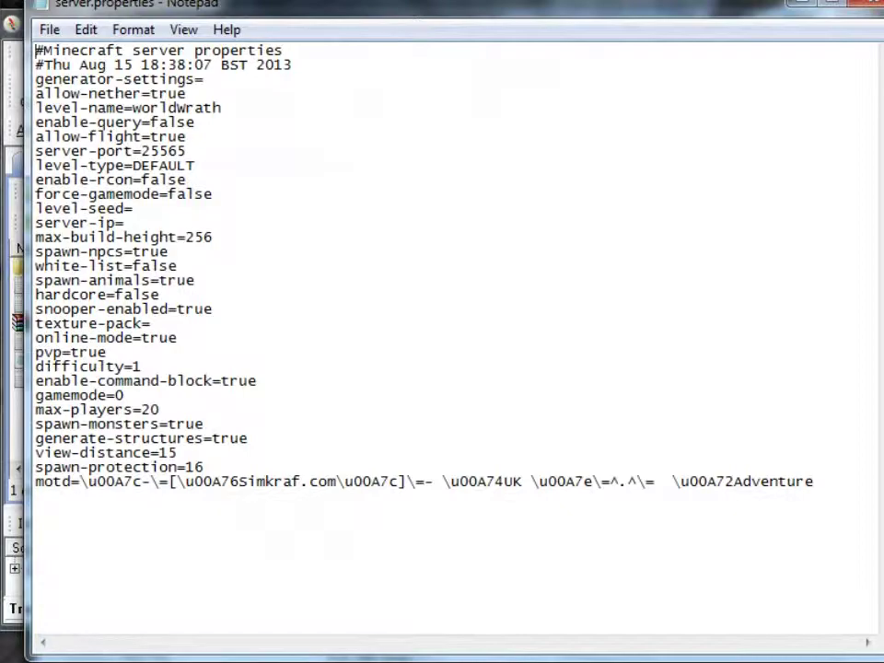
{"action": "left_click_drag", "start_coordinate": [442, 3], "coordinate": [651, 208]}
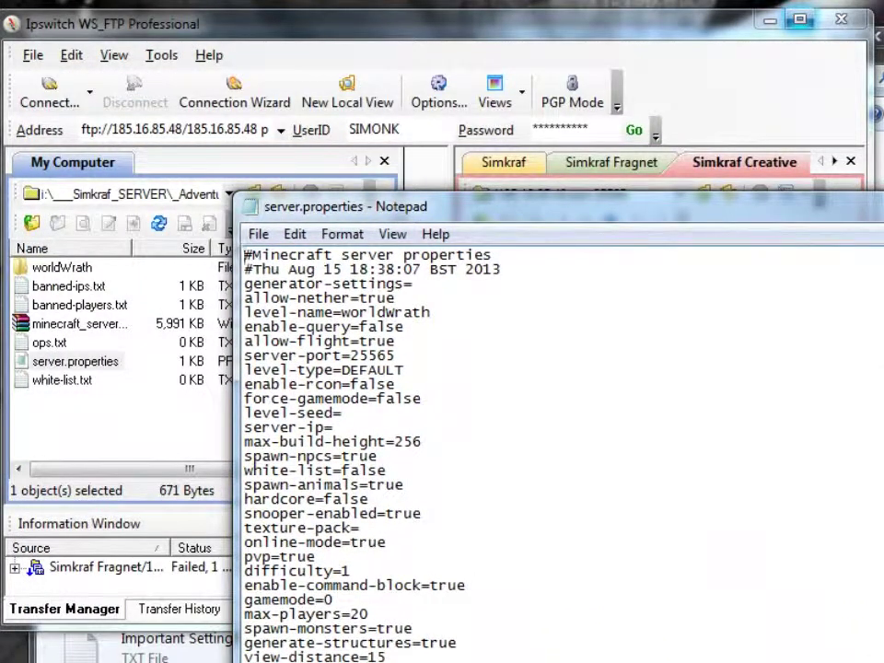
Close Notepad, WS_FTP and the map folder window, and reopen the Adventure folder
{"action": "key", "text": "alt+F4"}
{"action": "key", "text": "alt+F4"}
{"action": "key", "text": "alt+F4"}
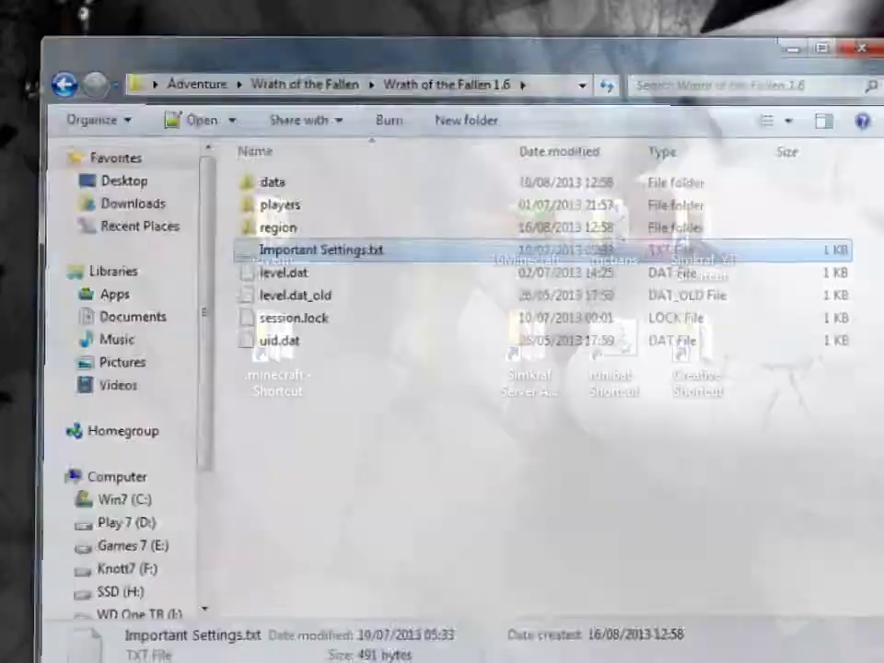
{"action": "key", "text": "Return"}
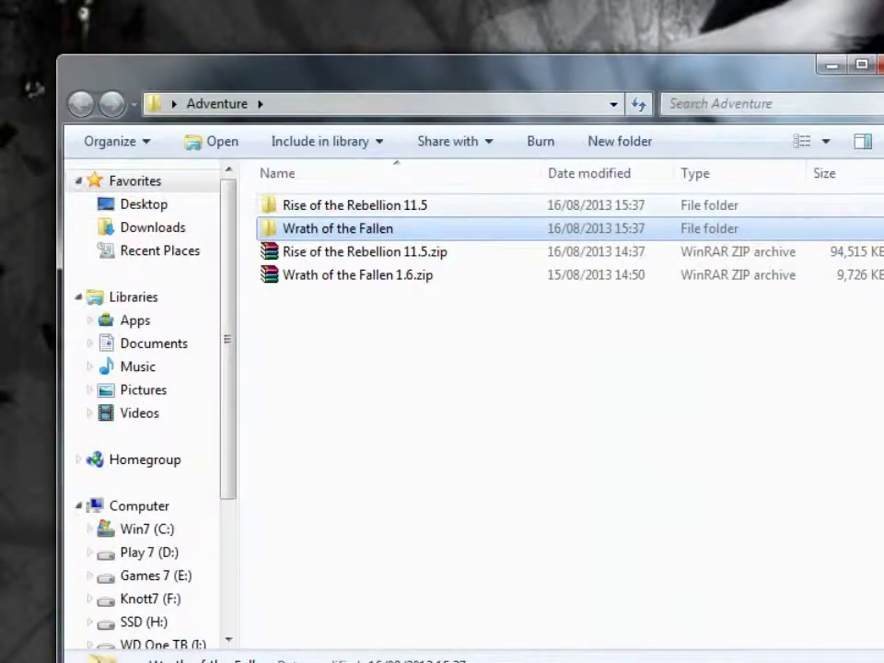
Select the Wrath of the Fallen folder and open its name for editing
{"action": "key", "text": "Up"}
{"action": "key", "text": "Down"}
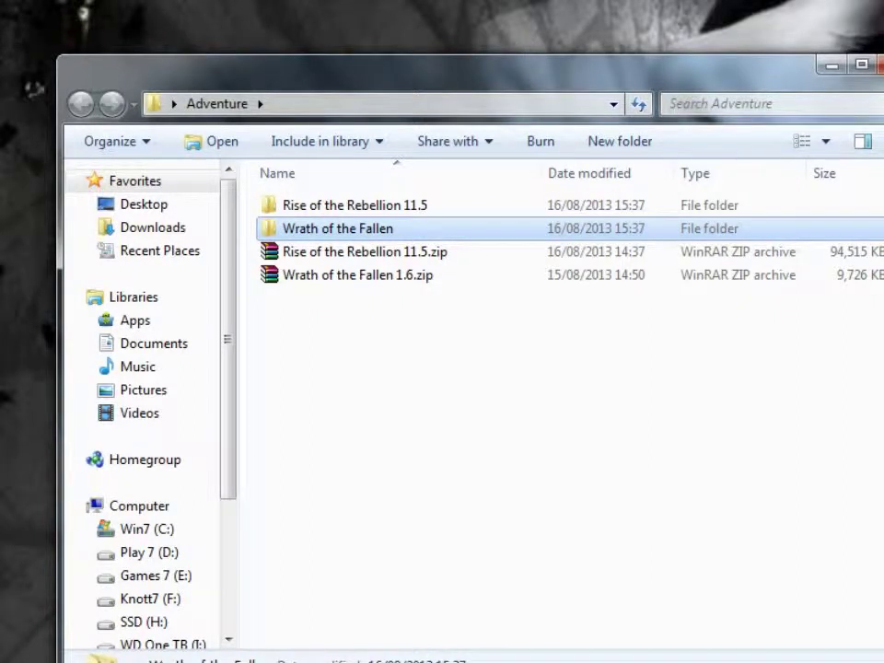
{"action": "key", "text": "F2"}
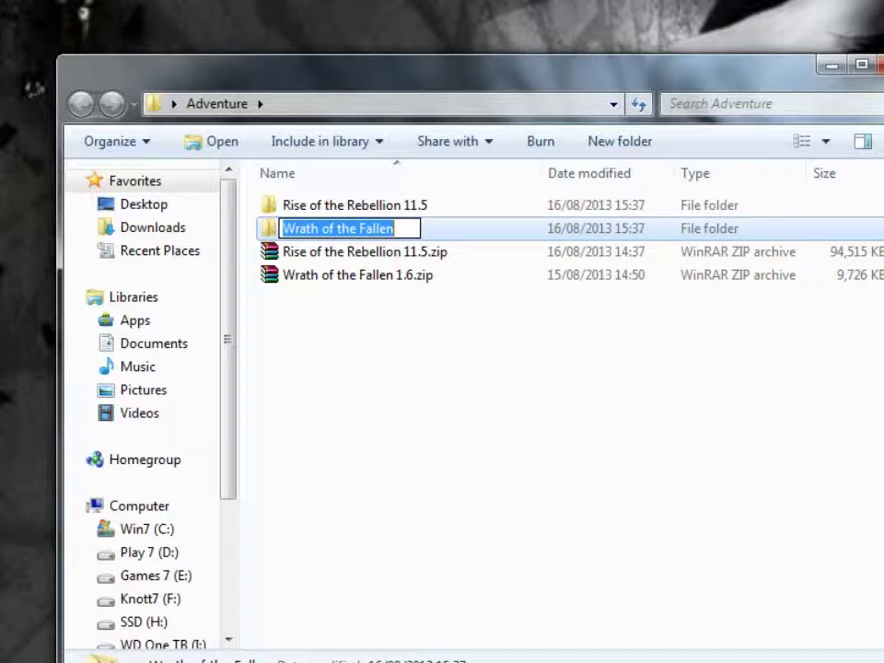
{"action": "key", "text": "Return"}
Switch back to WS_FTP, reopen the local server.properties file and recheck its settings before closing it
{"action": "key", "text": "alt+Tab"}
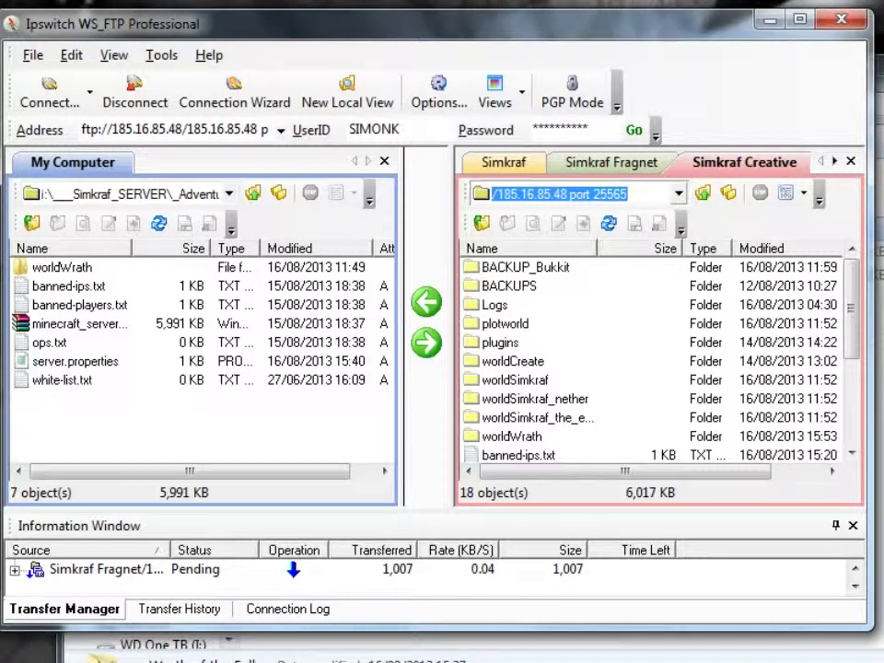
{"action": "left_click_drag", "start_coordinate": [369, 24], "coordinate": [685, 48]}
{"action": "key", "text": "alt+Tab"}
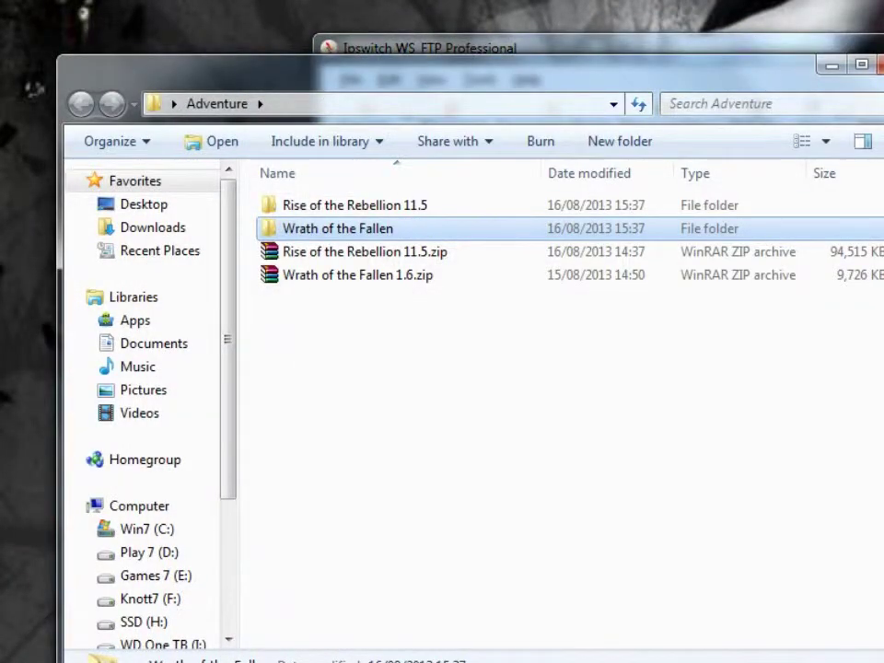
{"action": "key", "text": "alt+Tab"}
{"action": "left_click_drag", "start_coordinate": [685, 48], "coordinate": [459, 24]}
{"action": "double_click", "coordinate": [166, 361]}
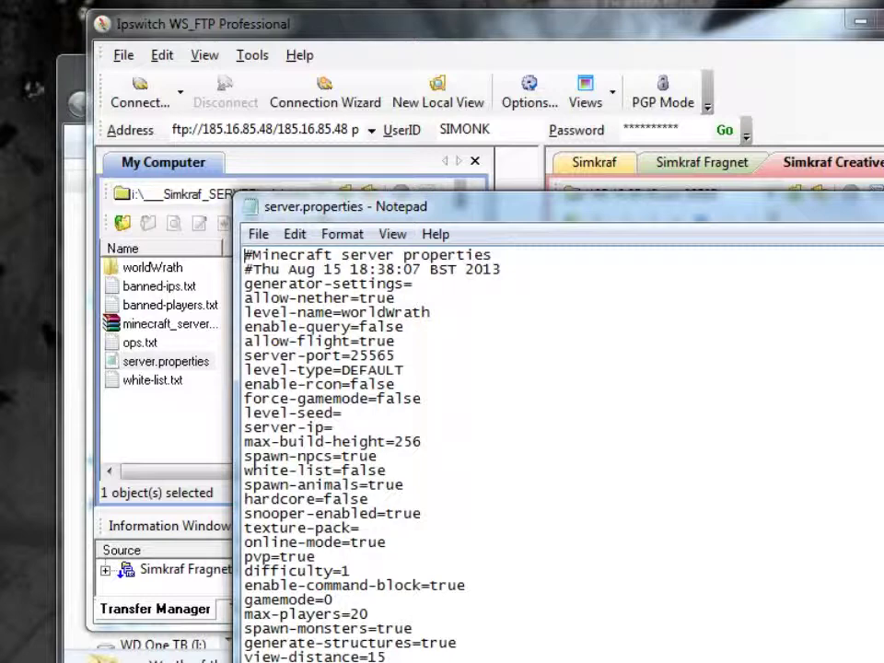
{"action": "key", "text": "alt+F4"}
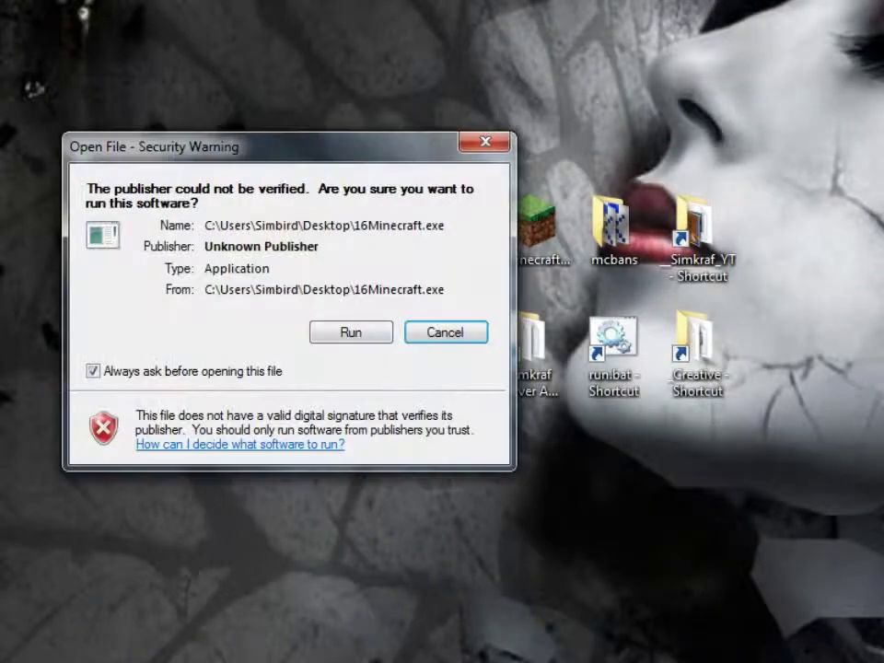
Run 16Minecraft.exe, start the game with the Simkraf profile and join the Creative Simkraf multiplayer server
{"action": "key", "text": "alt+r"}
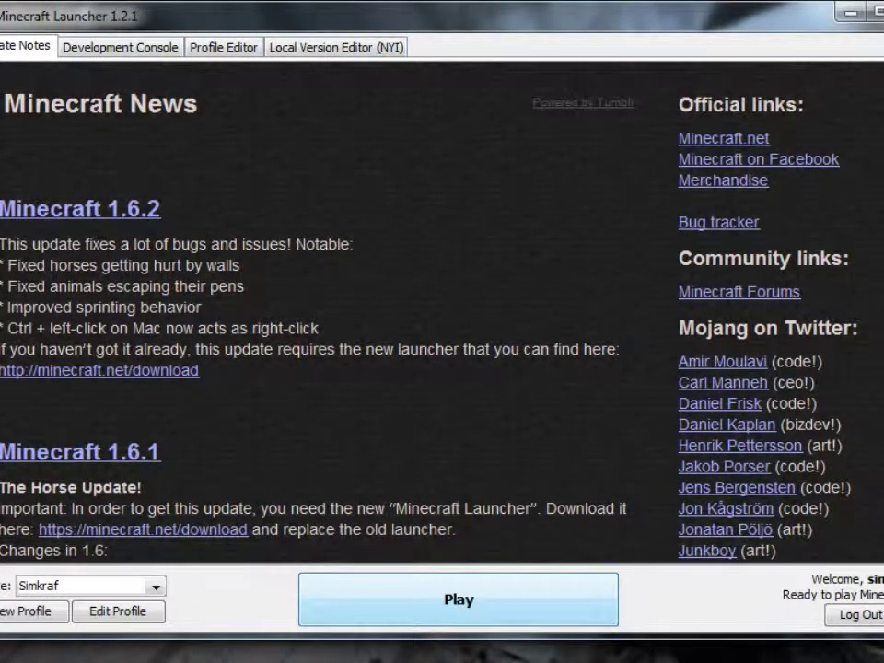
{"action": "key", "text": "Return"}
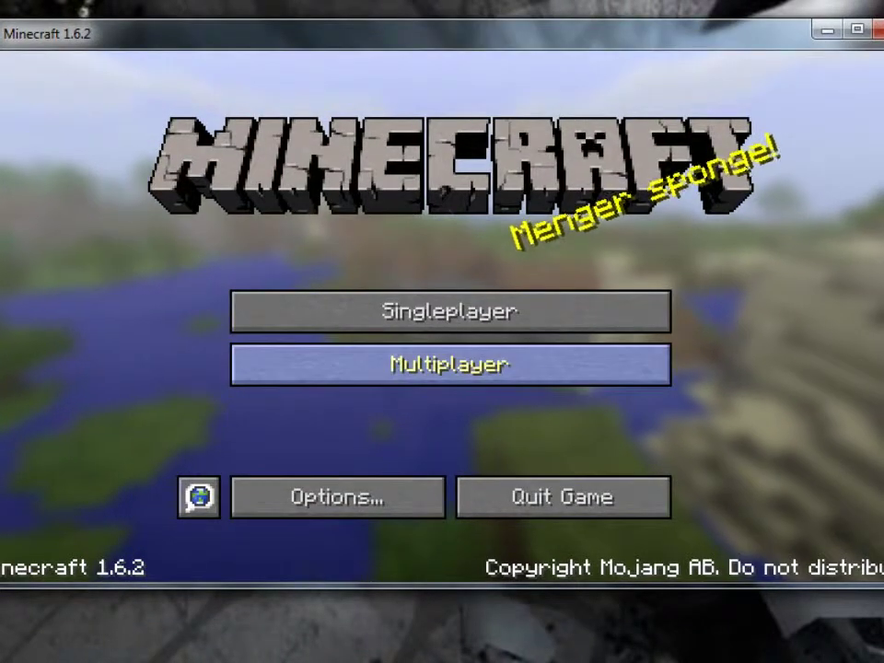
{"action": "left_click", "coordinate": [450, 374]}
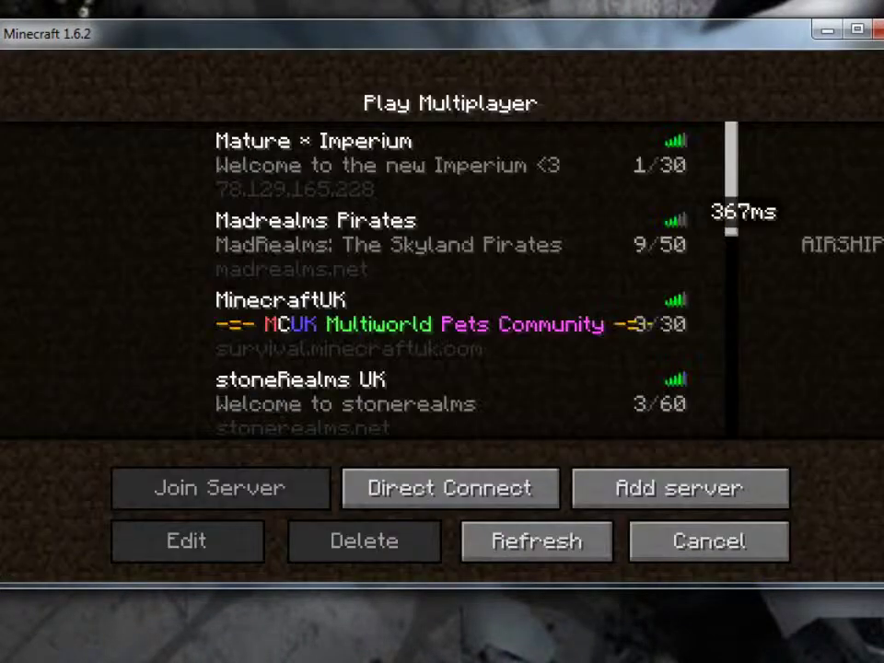
{"action": "scroll", "coordinate": [451, 276], "scroll_direction": "down", "scroll_amount": 10}
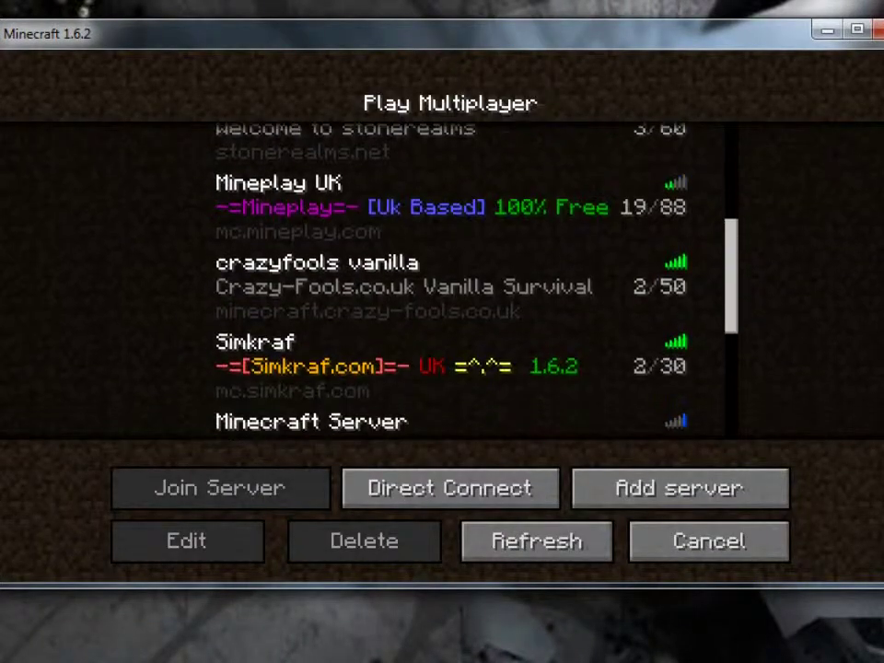
{"action": "scroll", "coordinate": [451, 277], "scroll_direction": "down", "scroll_amount": 3}
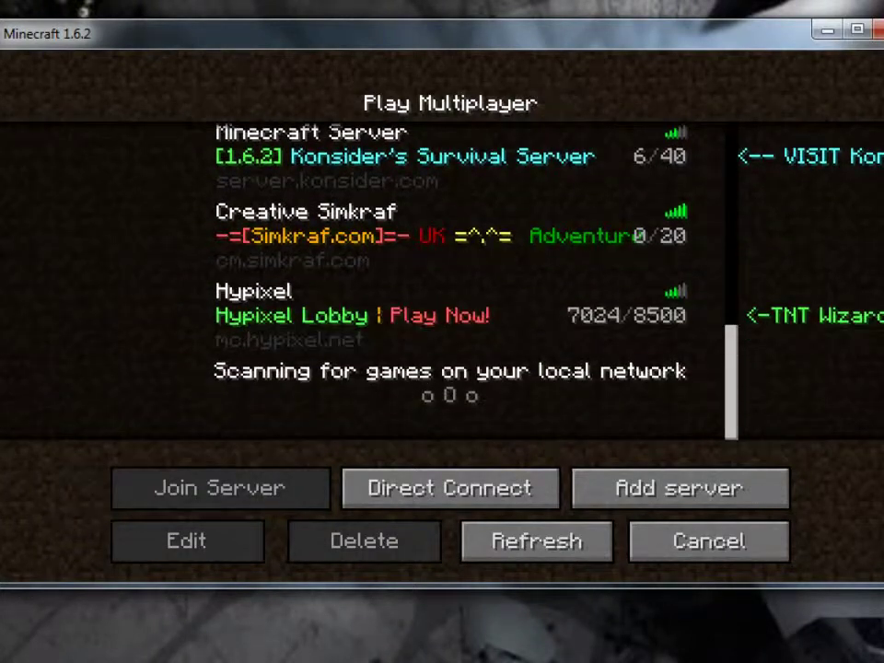
{"action": "left_click", "coordinate": [451, 236]}
{"action": "left_click", "coordinate": [220, 488]}
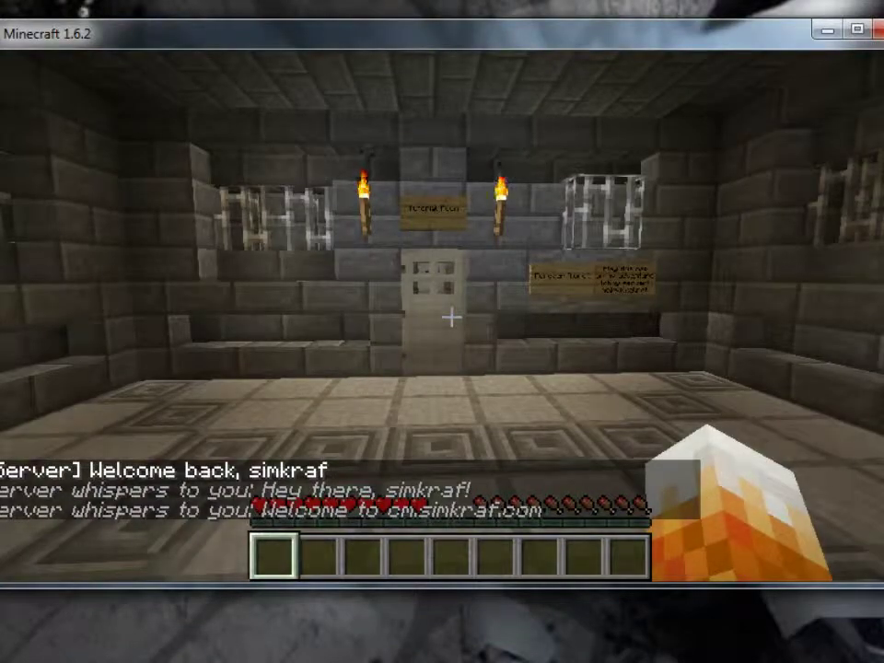
Walk around the adventure map's starting room and examine the difficulty signs, doors and inventory
{"action": "key", "text": "w"}
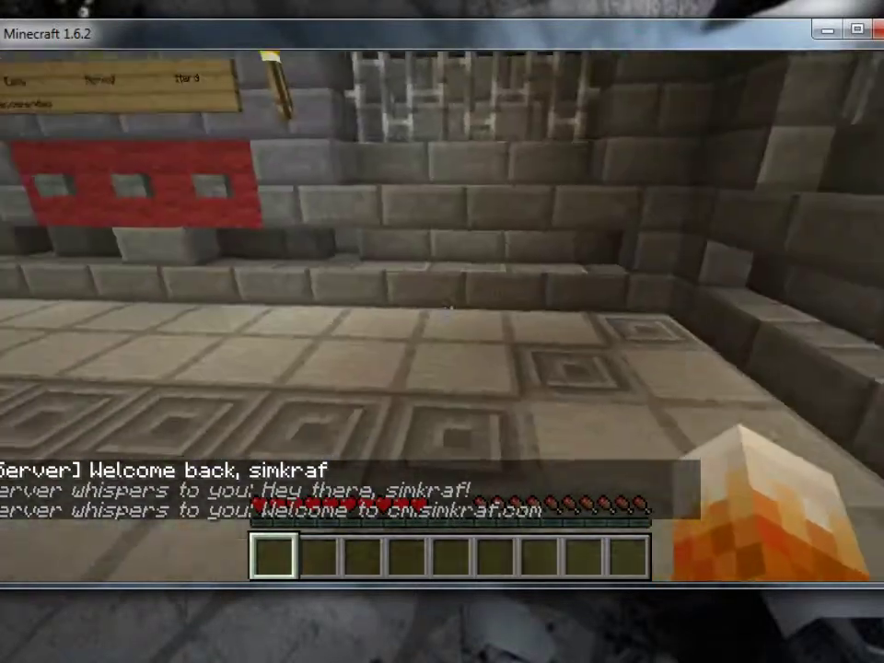
{"action": "key", "text": "w"}
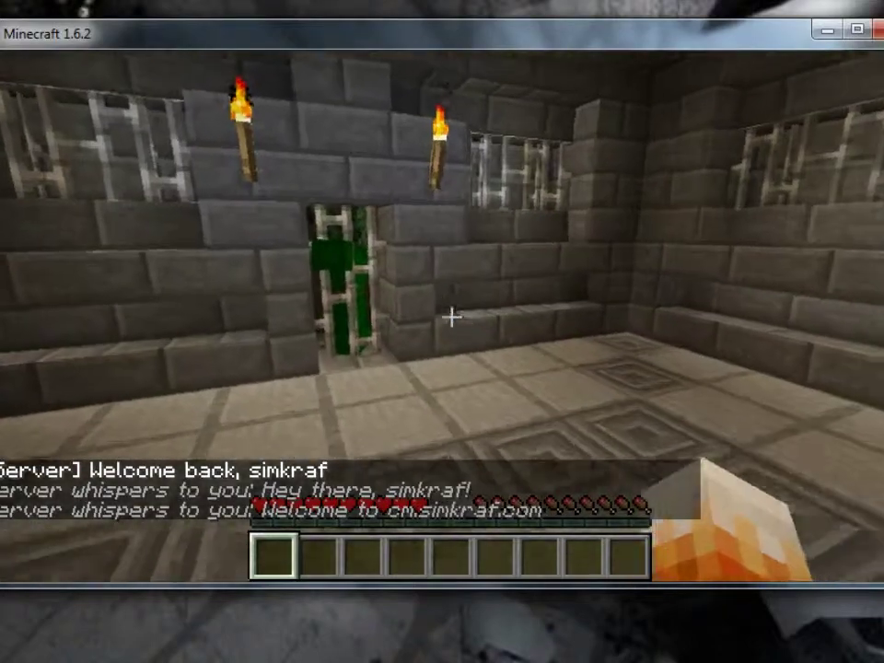
{"action": "key", "text": "w"}
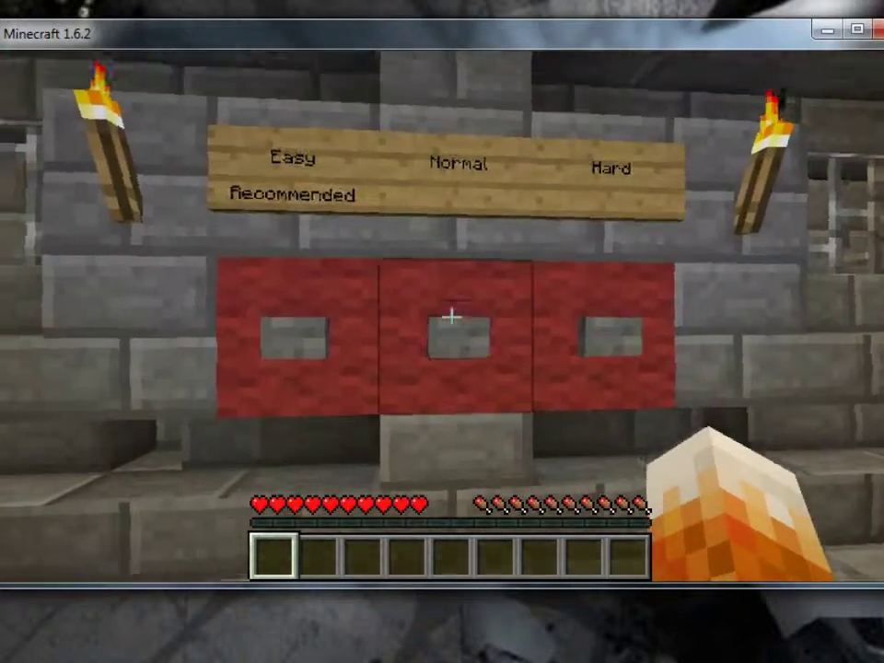
{"action": "key", "text": "e"}
{"action": "key", "text": "e"}
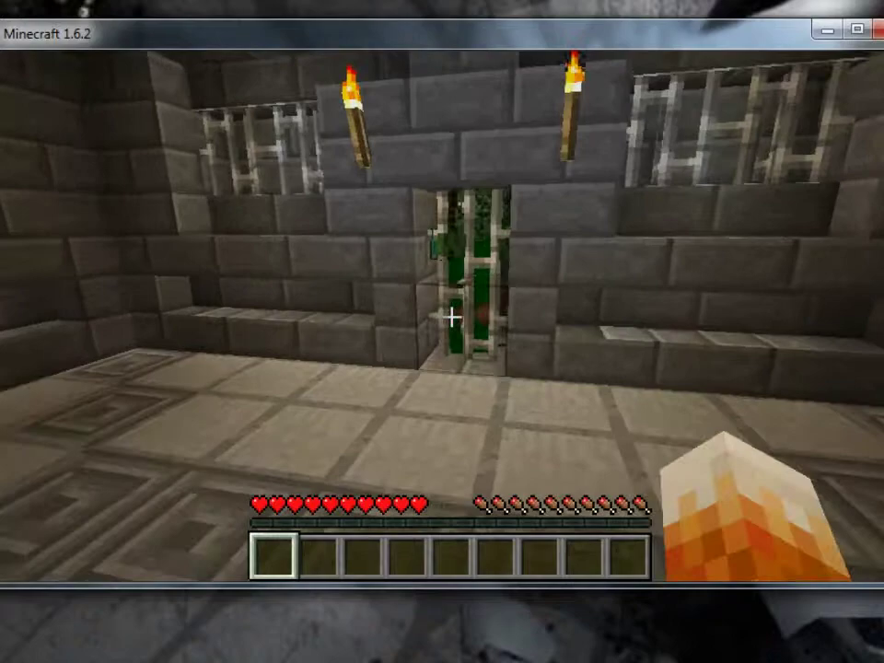
{"action": "key", "text": "w"}
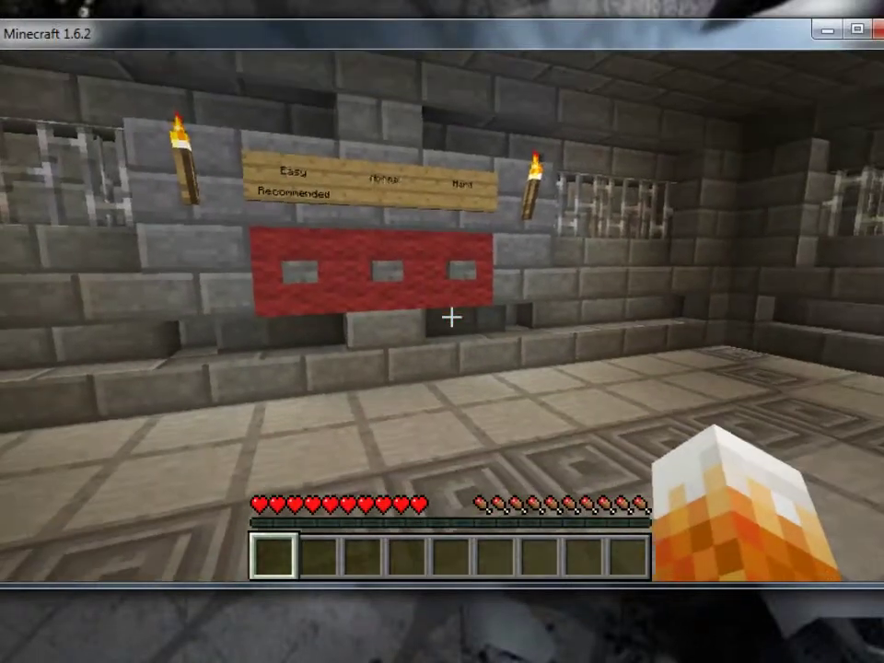
Disconnect from the multiplayer server and open the game options
{"action": "key", "text": "Escape"}
{"action": "left_click", "coordinate": [386, 435]}
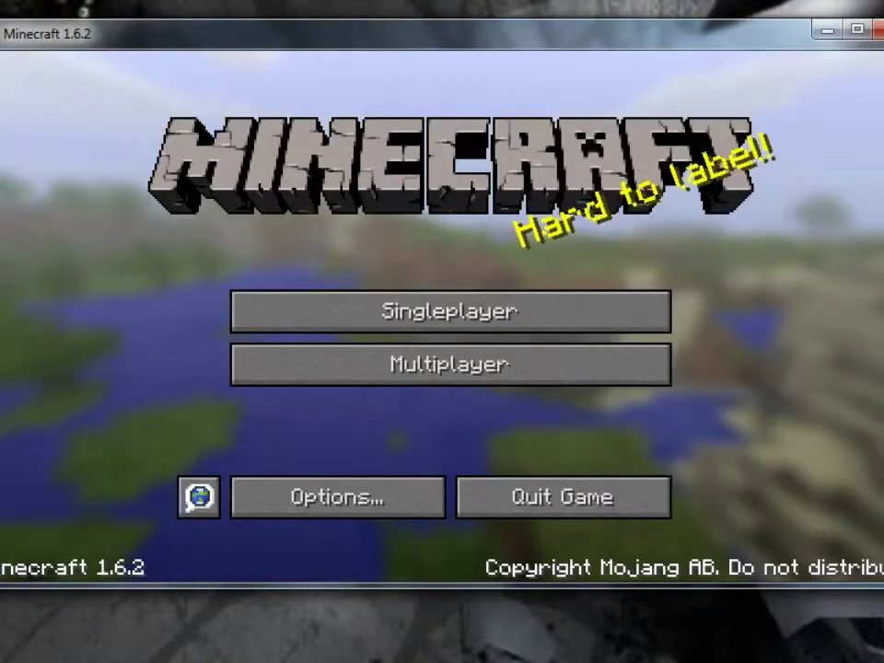
{"action": "left_click", "coordinate": [337, 498]}
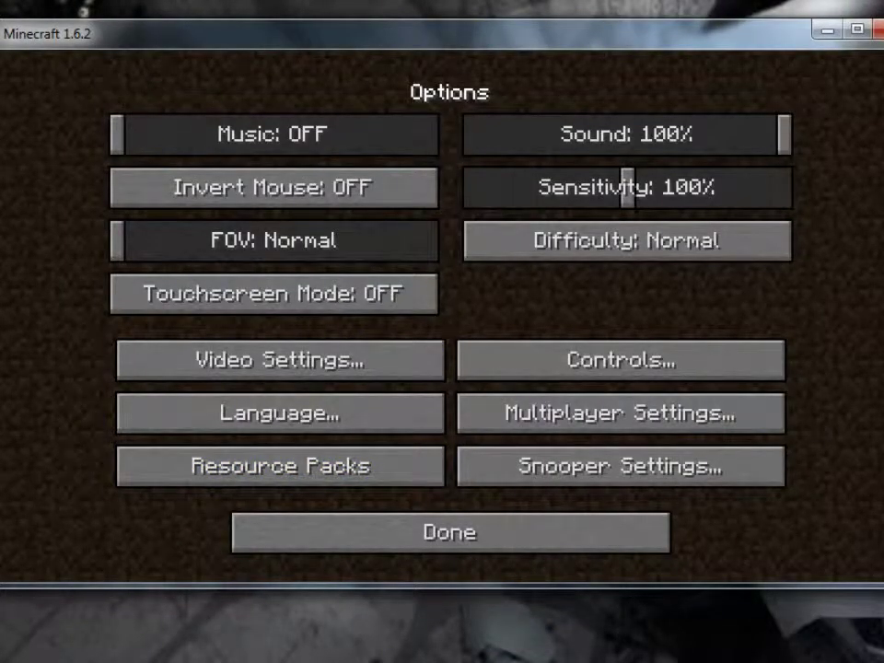
Locate the Atherys Ascended x32 1.6.2 V.2.0.zip archive in the Adventure folder's Wrath of the Fallen subfolder and return to Minecraft
{"action": "left_click_drag", "start_coordinate": [276, 34], "coordinate": [286, 423]}
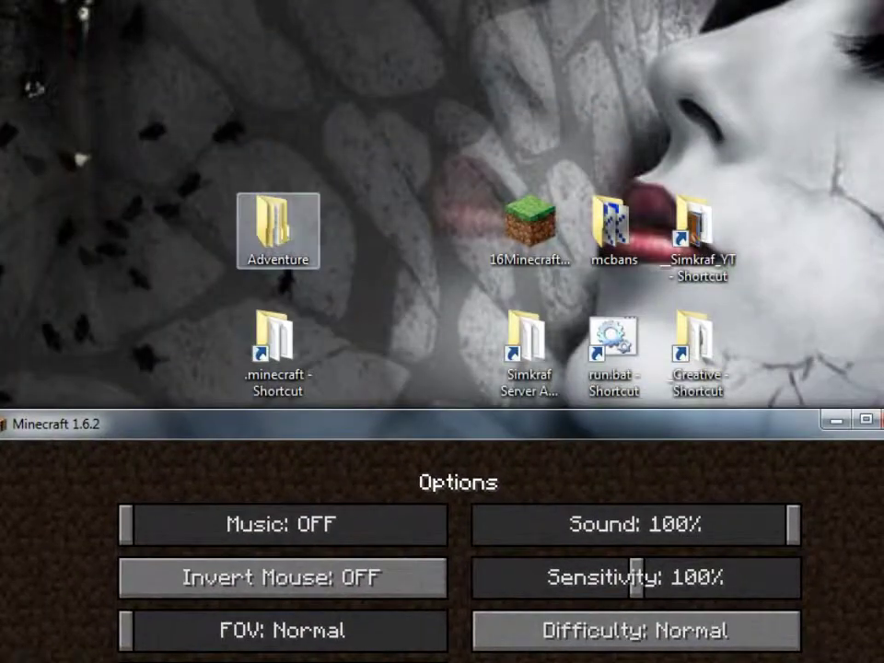
{"action": "double_click", "coordinate": [278, 228]}
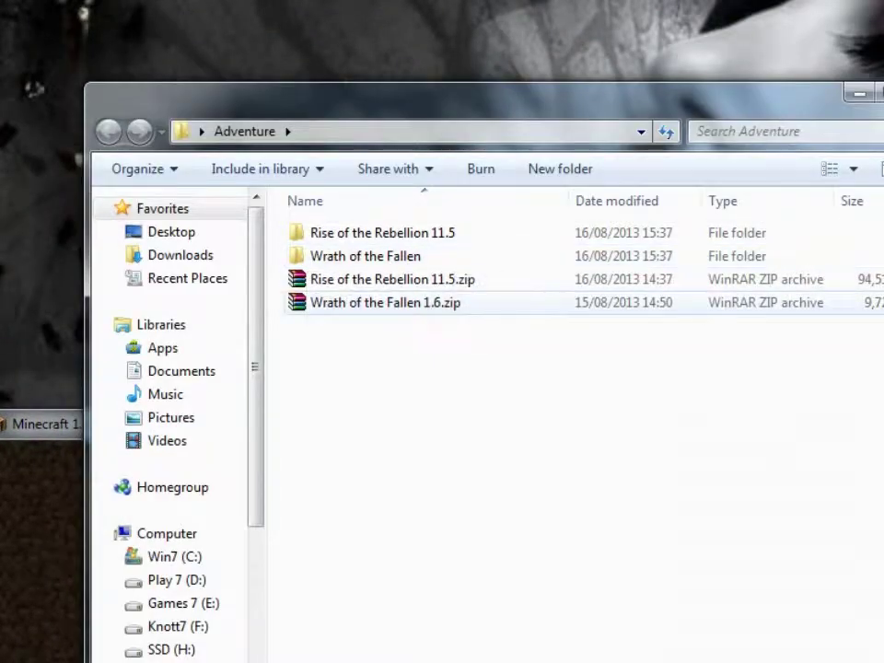
{"action": "double_click", "coordinate": [366, 256]}
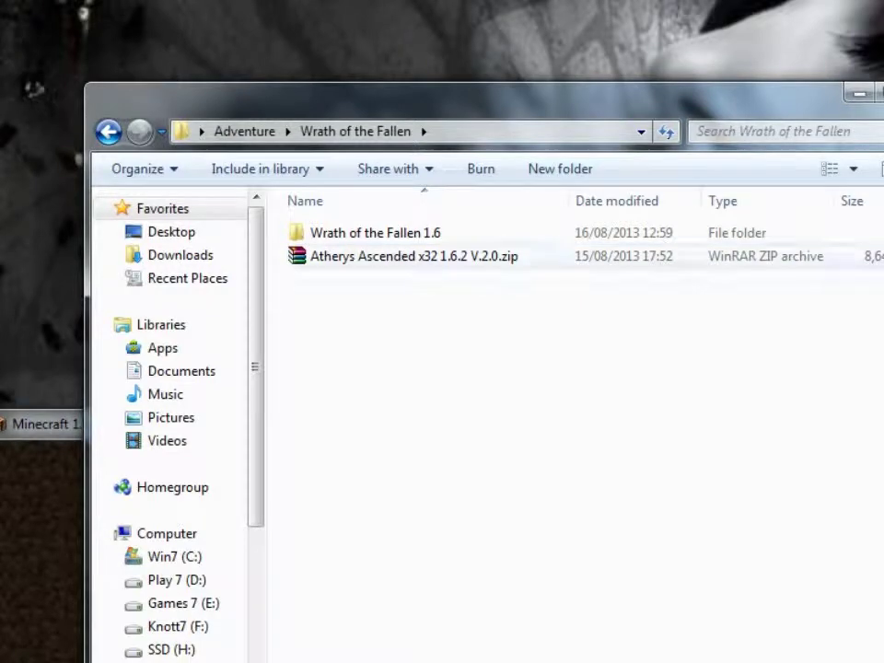
{"action": "right_click", "coordinate": [361, 260]}
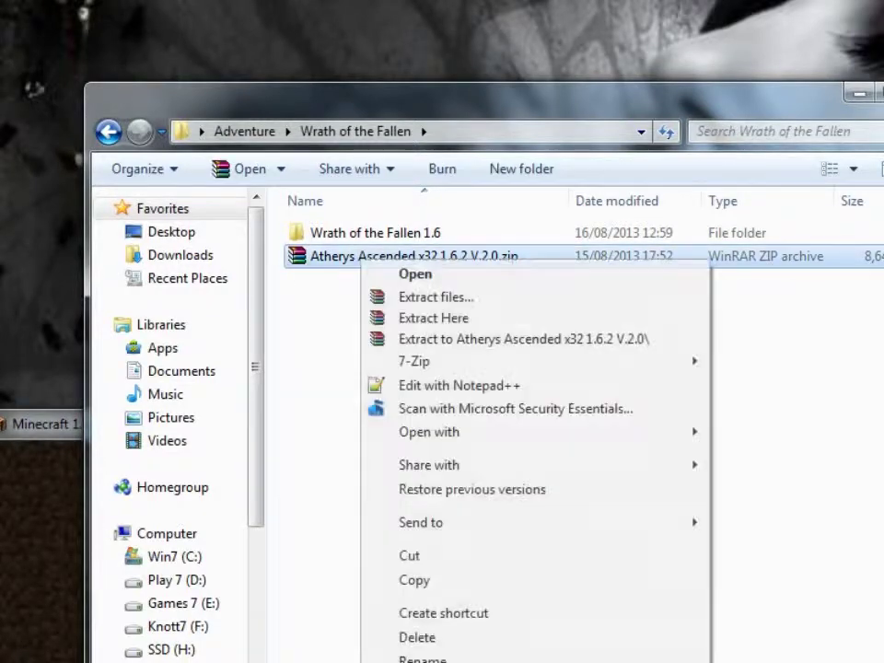
{"action": "key", "text": "alt+Tab"}
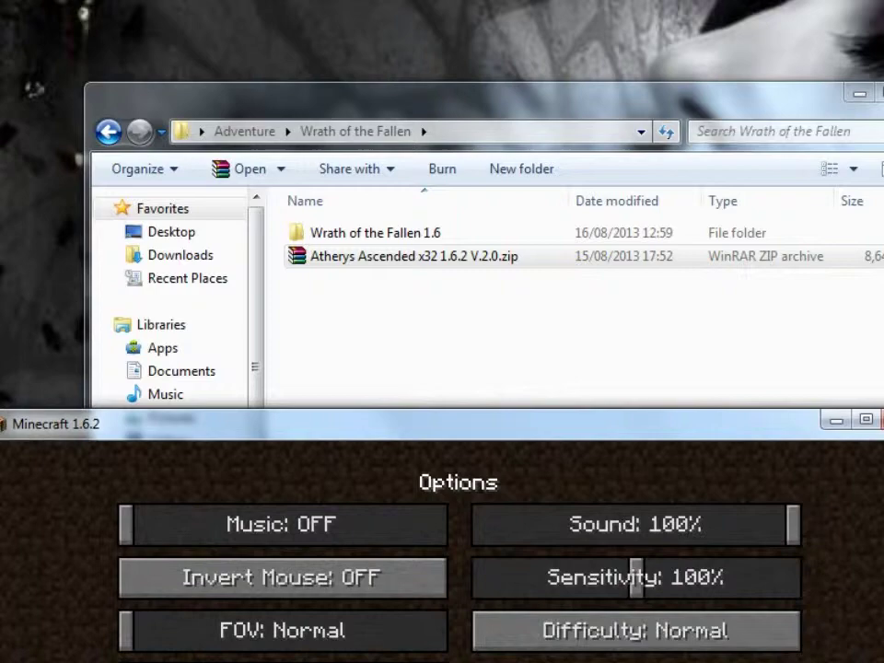
Check the archives in Minecraft's resource pack folder and apply the Atherys Ascended x32 1.6.2 V.2.0 resource pack
{"action": "left_click_drag", "start_coordinate": [443, 424], "coordinate": [418, 27]}
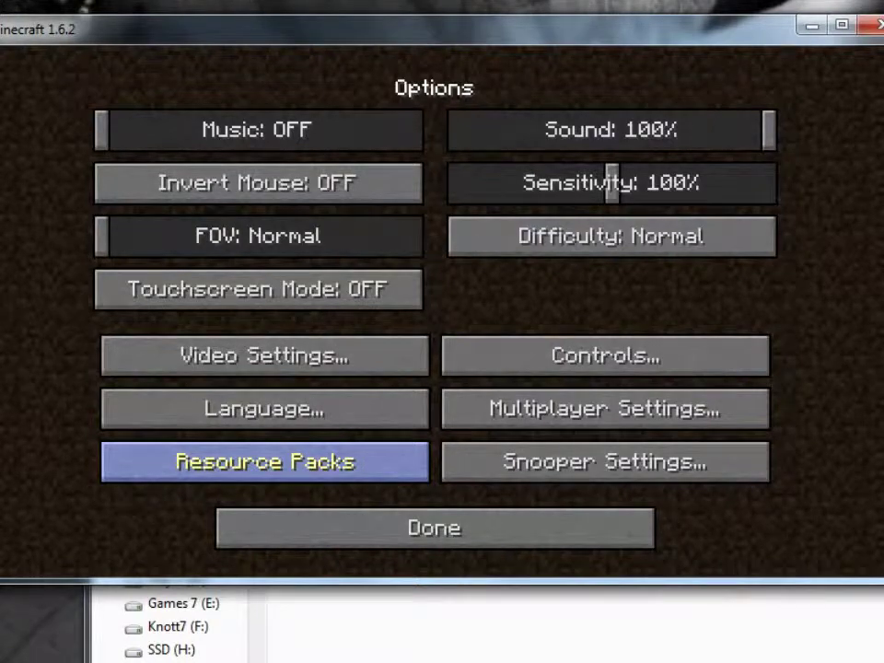
{"action": "left_click", "coordinate": [265, 462]}
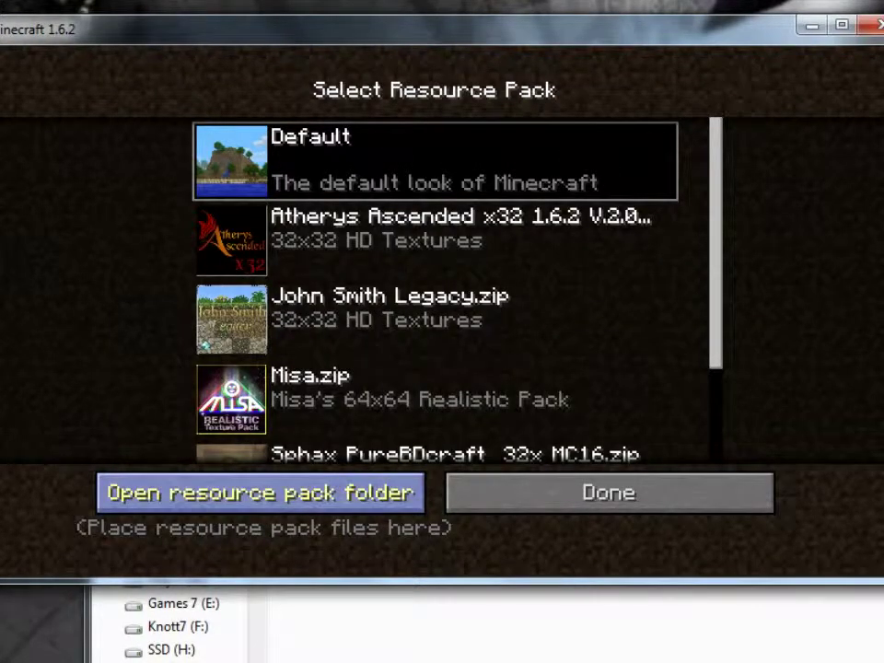
{"action": "left_click", "coordinate": [261, 493]}
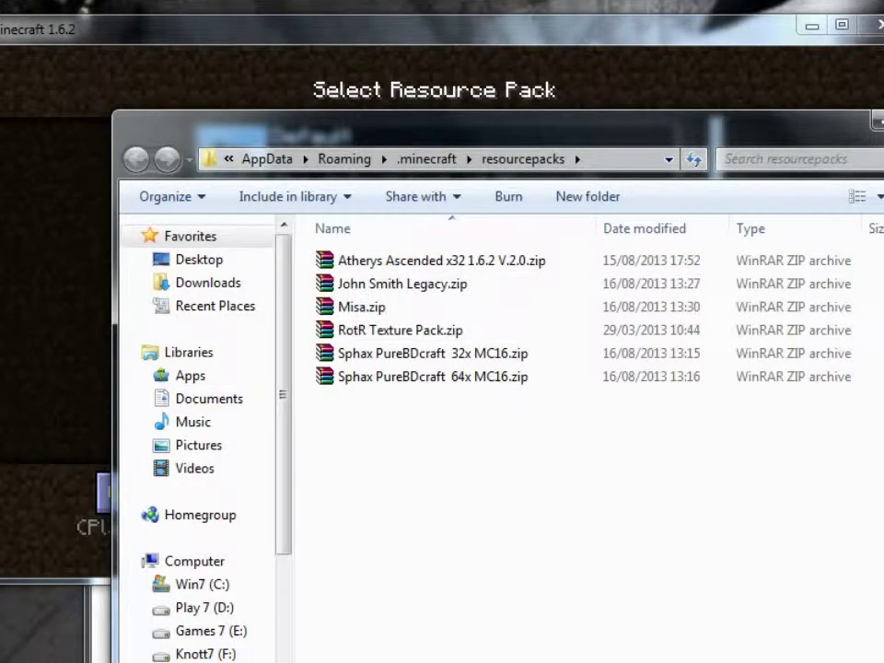
{"action": "key", "text": "alt+F4"}
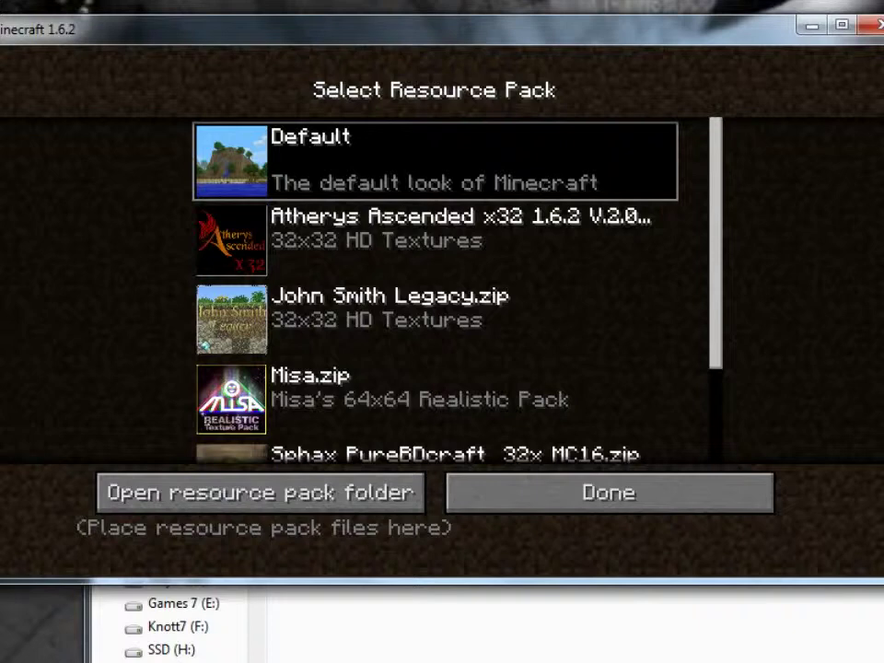
{"action": "left_click", "coordinate": [434, 239]}
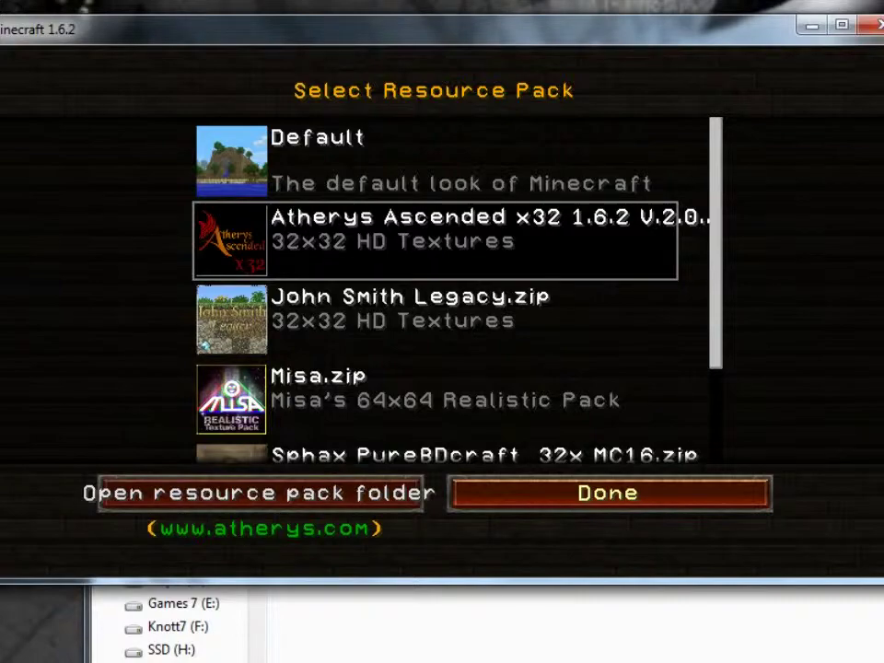
{"action": "left_click", "coordinate": [608, 493]}
{"action": "left_click", "coordinate": [433, 529]}
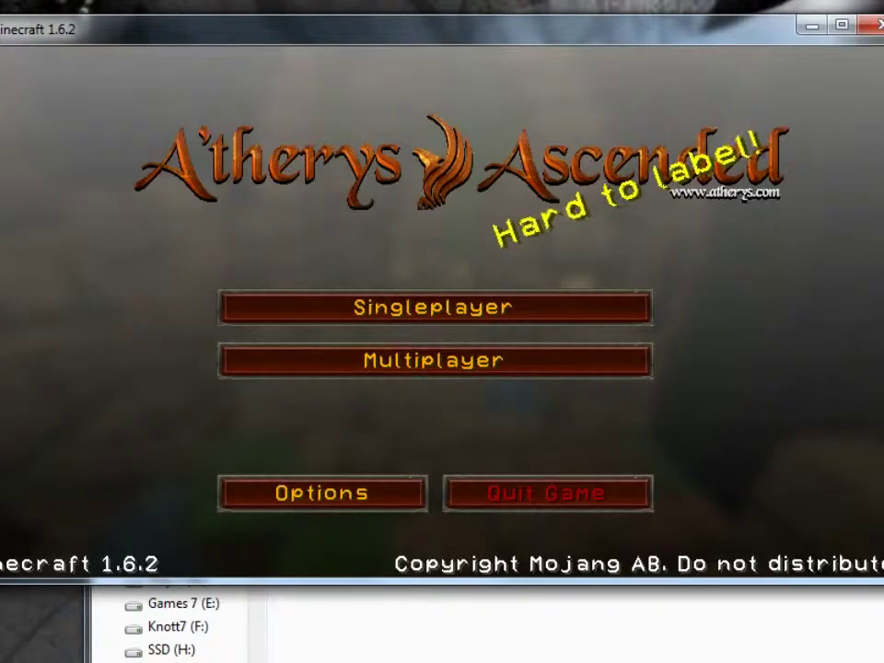
Rejoin the Creative Simkraf multiplayer server
{"action": "left_click", "coordinate": [433, 361]}
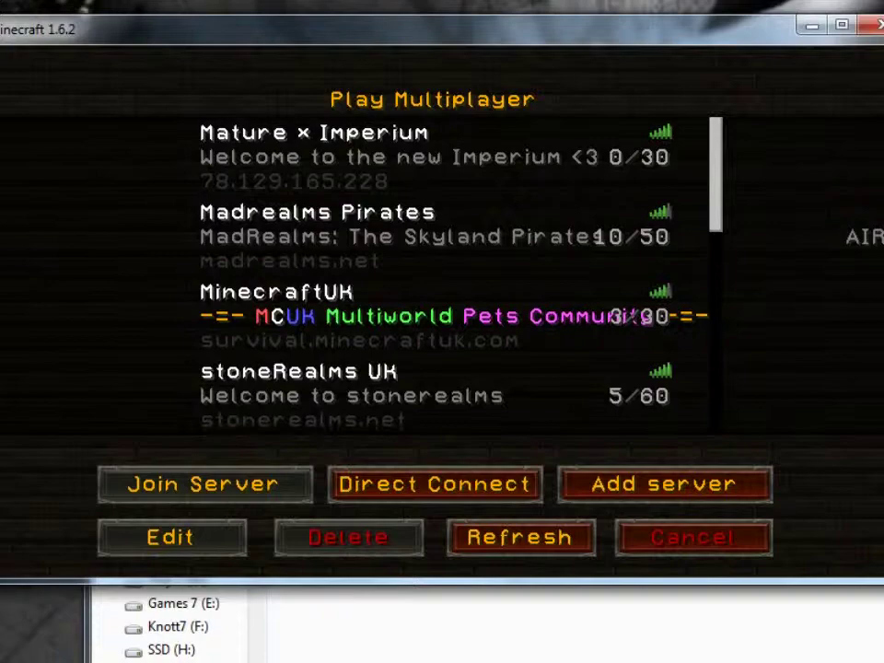
{"action": "scroll", "coordinate": [451, 276], "scroll_direction": "down", "scroll_amount": 10}
{"action": "left_click", "coordinate": [433, 230]}
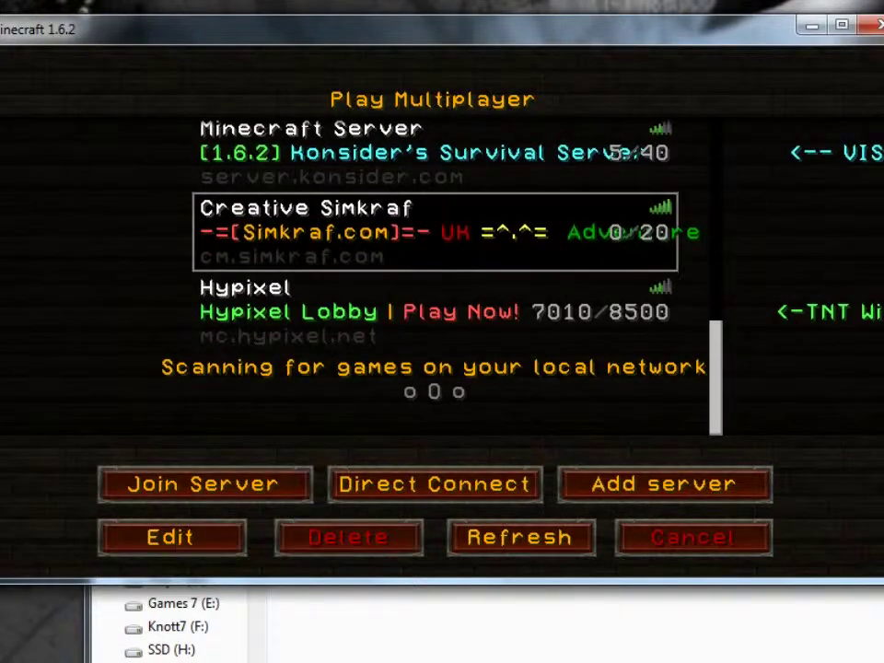
{"action": "left_click", "coordinate": [204, 483]}
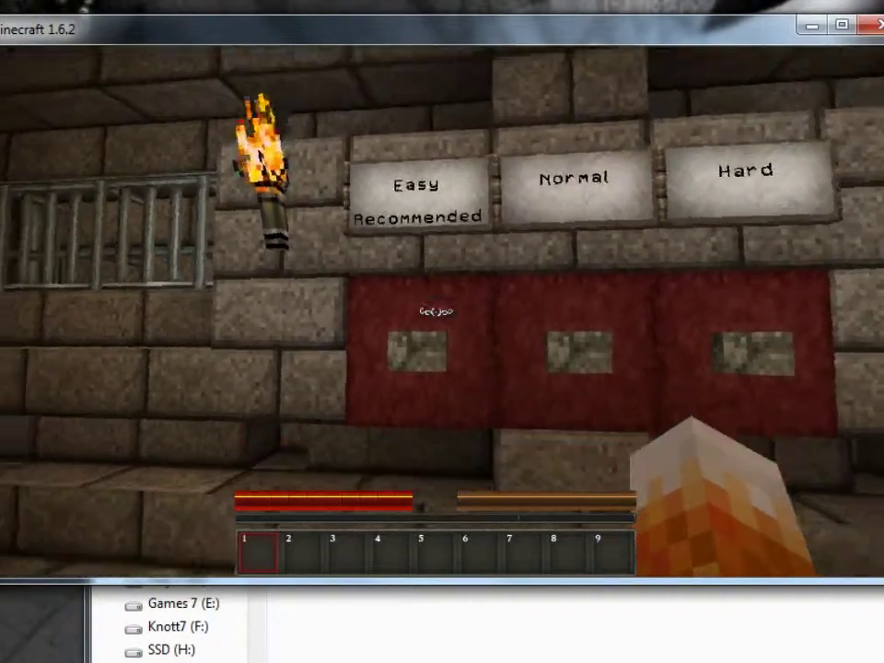
Examine the starting room's difficulty signs and the inventory with the new textures
{"action": "key", "text": "s"}
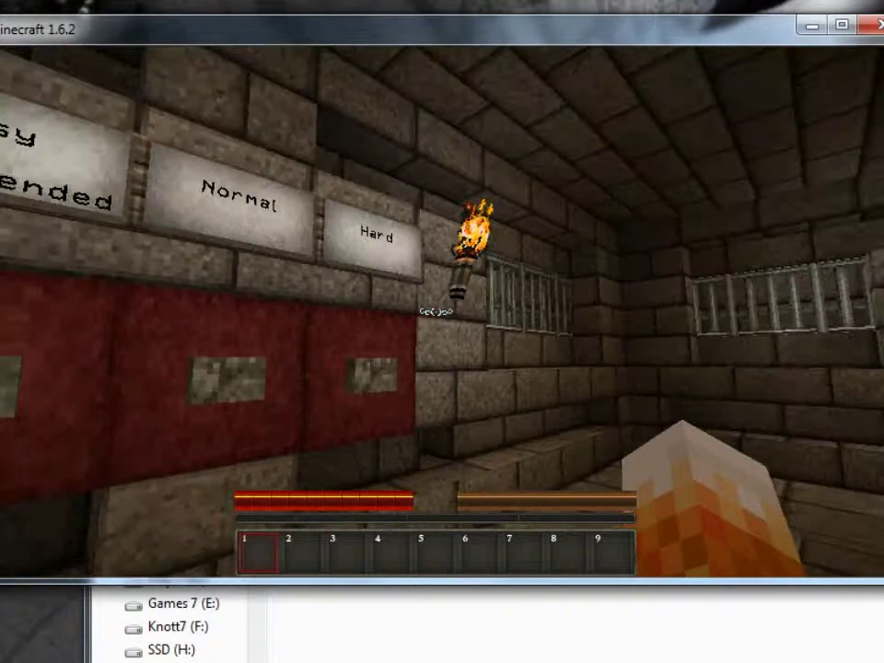
{"action": "key", "text": "e"}
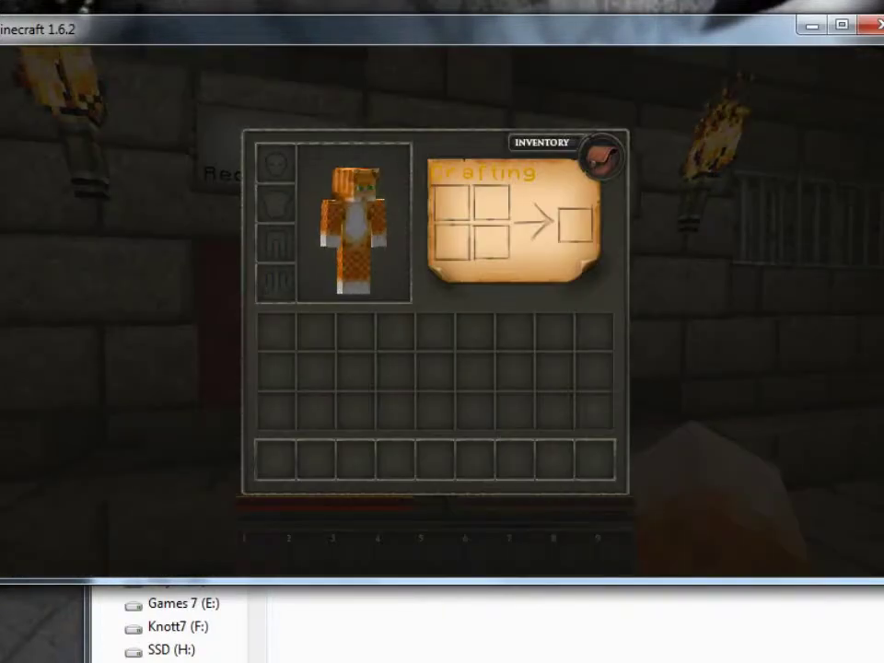
{"action": "key", "text": "e"}
Disconnect from the server and quit Minecraft
{"action": "key", "text": "Escape"}
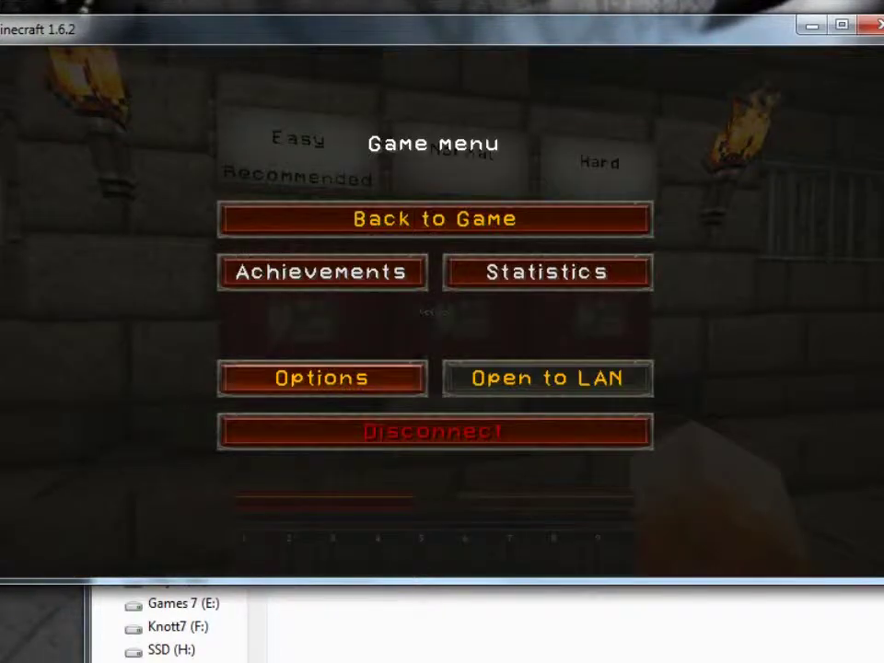
{"action": "left_click", "coordinate": [433, 431]}
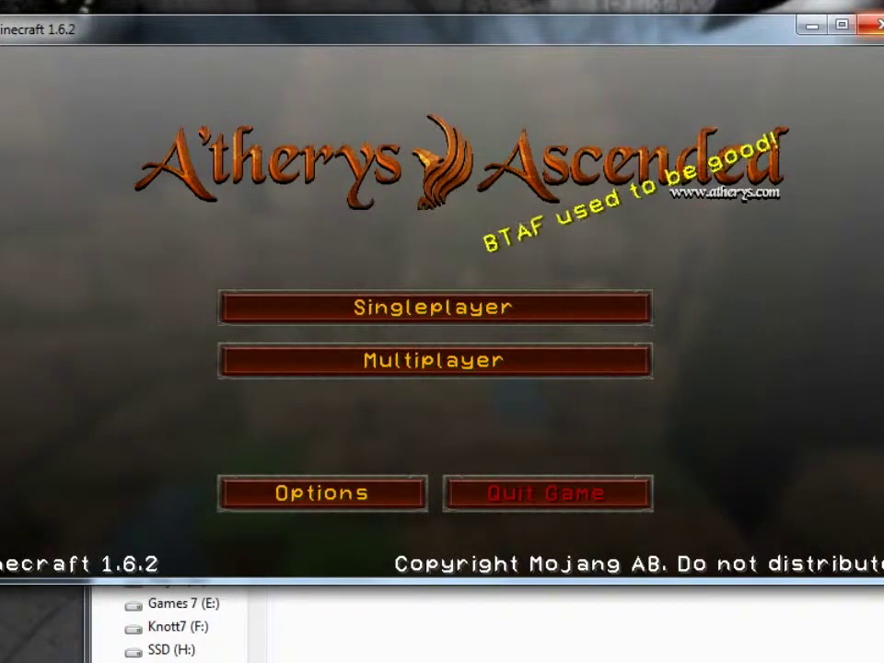
{"action": "left_click", "coordinate": [548, 493]}
{"action": "left_click", "coordinate": [547, 493]}
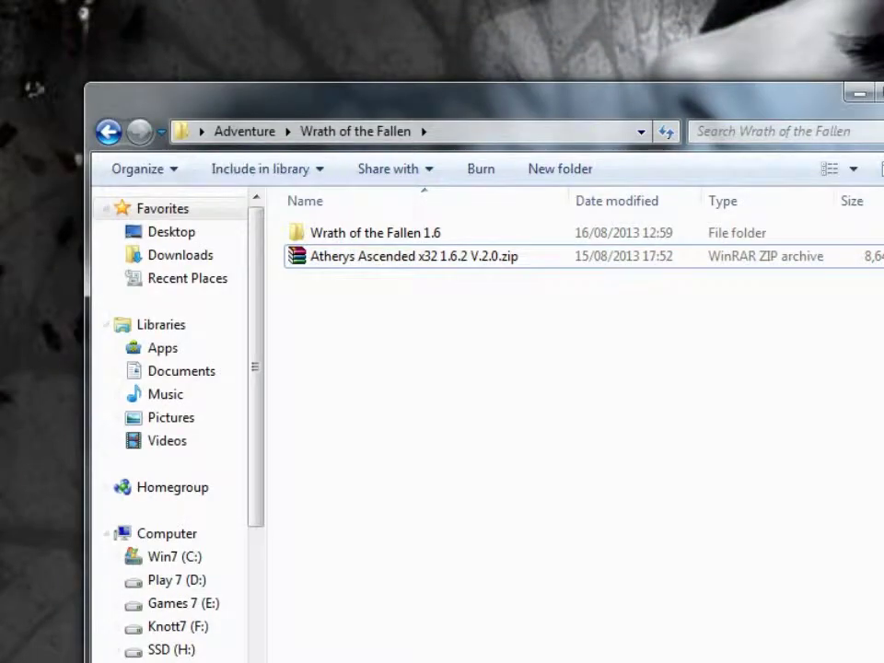
Open ROTR - INSTRUCTIONS.txt from the nested Rise of the Rebellion 11.5 folder inside Adventure
{"action": "key", "text": "BackSpace"}
{"action": "left_click", "coordinate": [392, 279]}
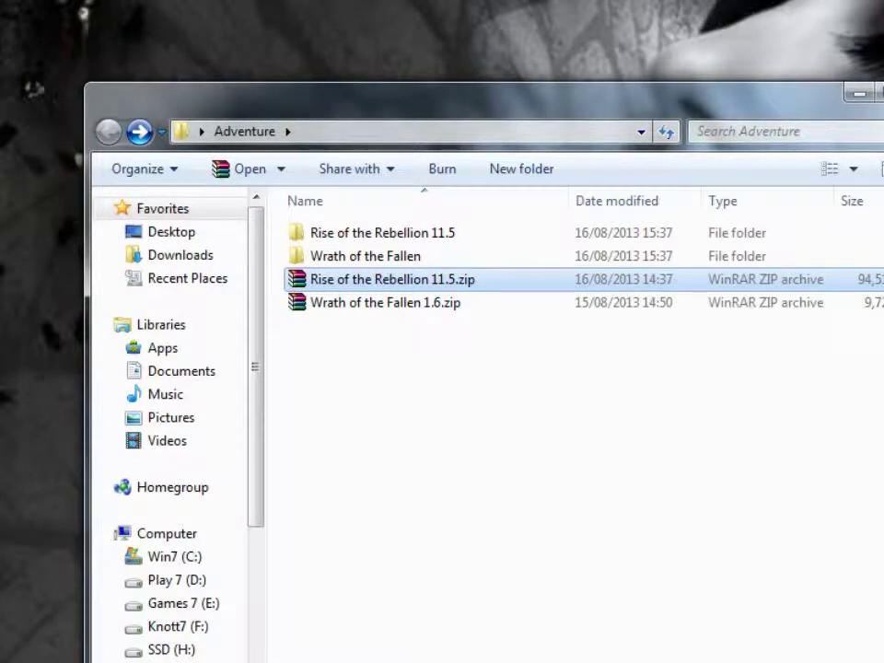
{"action": "double_click", "coordinate": [369, 233]}
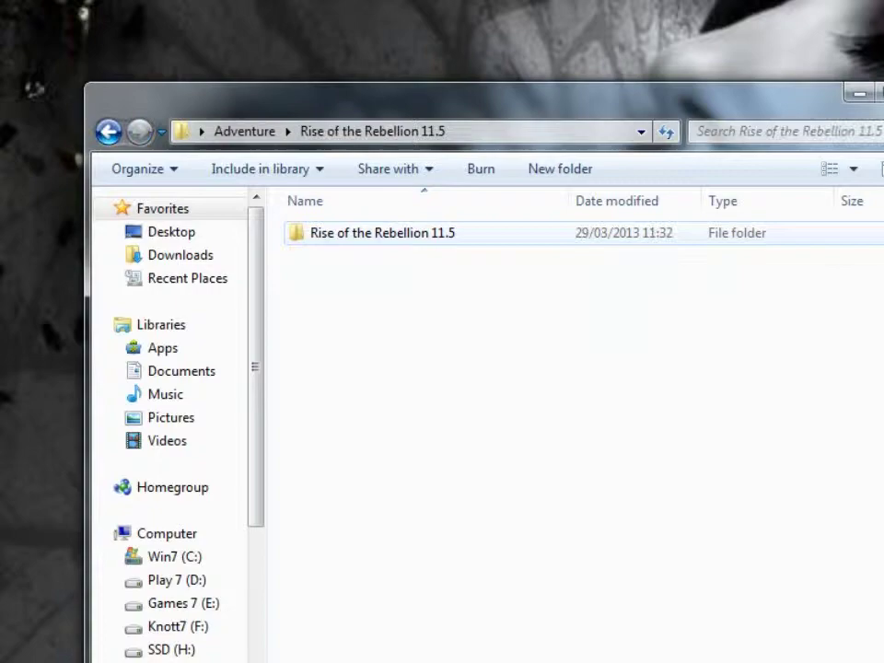
{"action": "double_click", "coordinate": [369, 232]}
{"action": "double_click", "coordinate": [387, 256]}
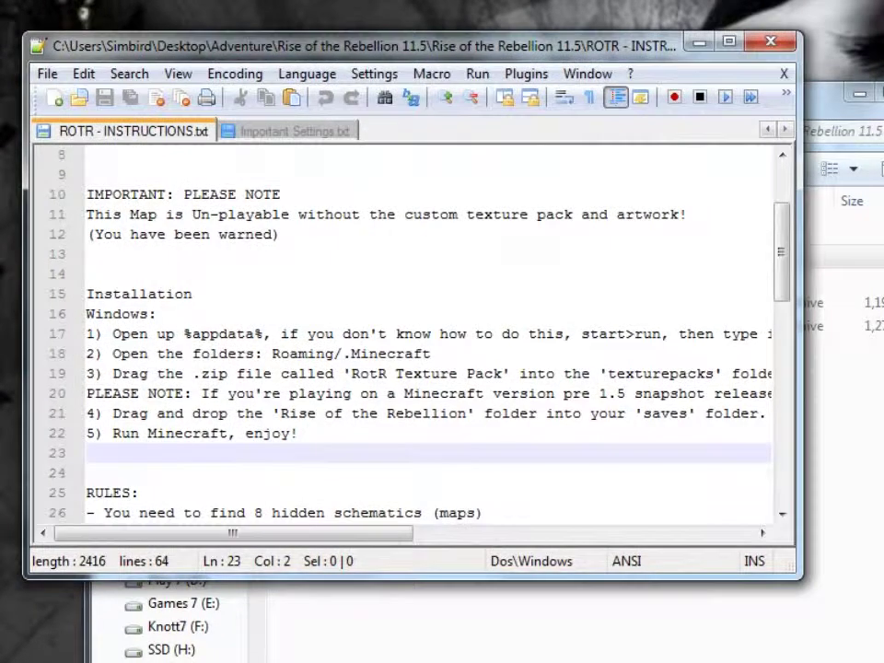
Read the Windows installation steps and rules in the Rise of the Rebellion instructions, including the full width of the long lines
{"action": "scroll", "coordinate": [405, 331], "scroll_direction": "down", "scroll_amount": 2}
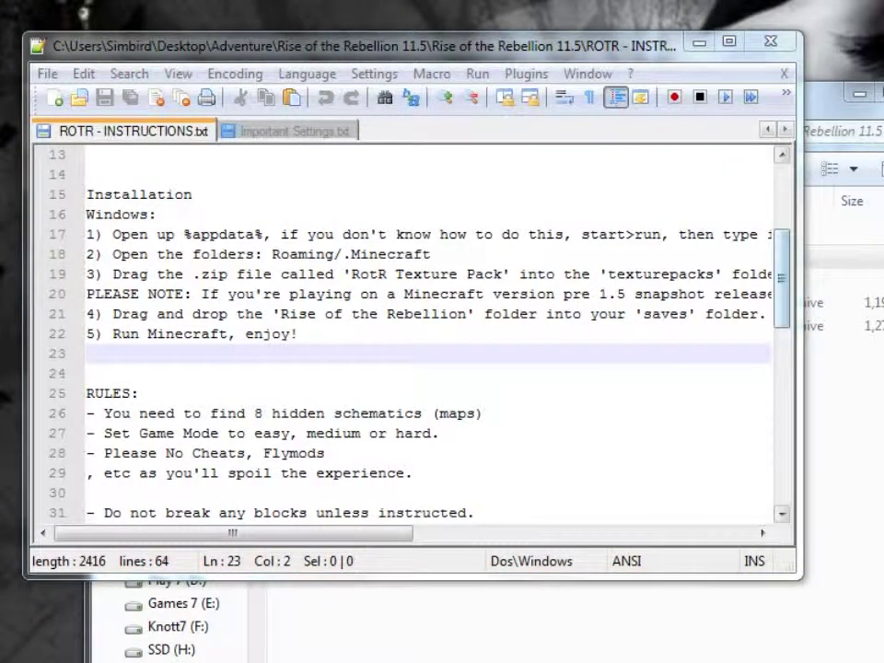
{"action": "left_click_drag", "start_coordinate": [232, 533], "coordinate": [314, 534]}
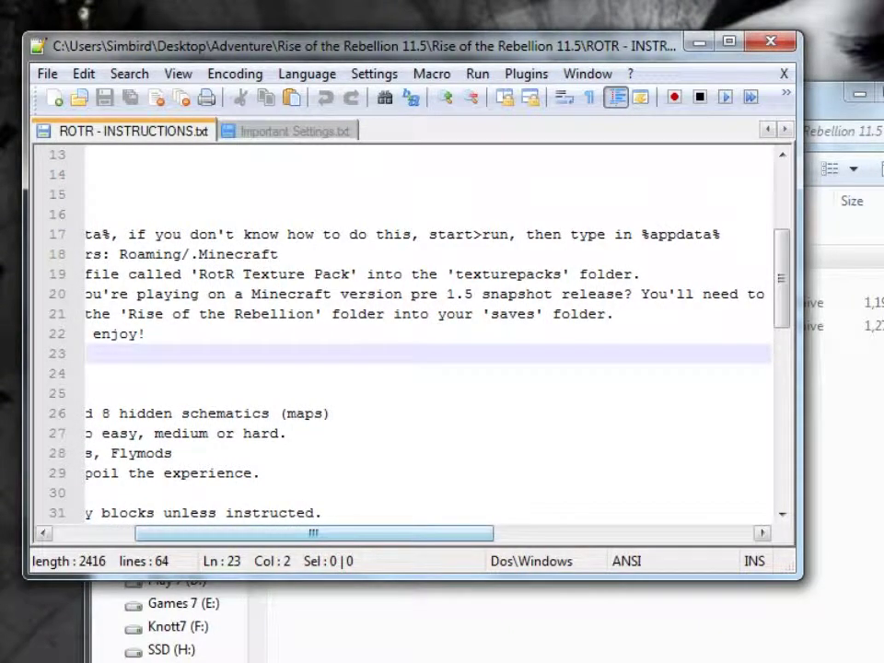
{"action": "left_click_drag", "start_coordinate": [313, 534], "coordinate": [232, 533]}
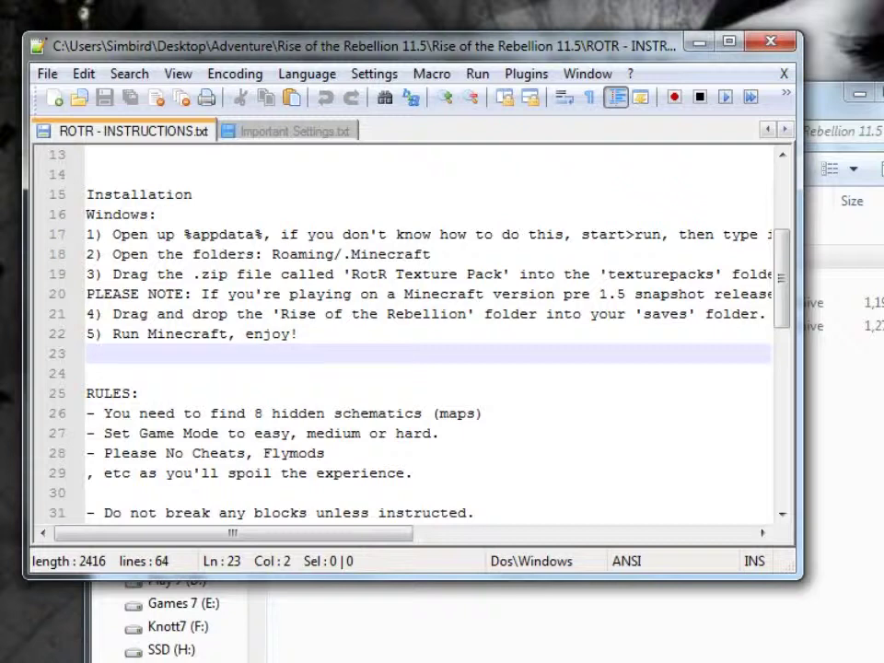
{"action": "scroll", "coordinate": [405, 332], "scroll_direction": "right", "scroll_amount": 6}
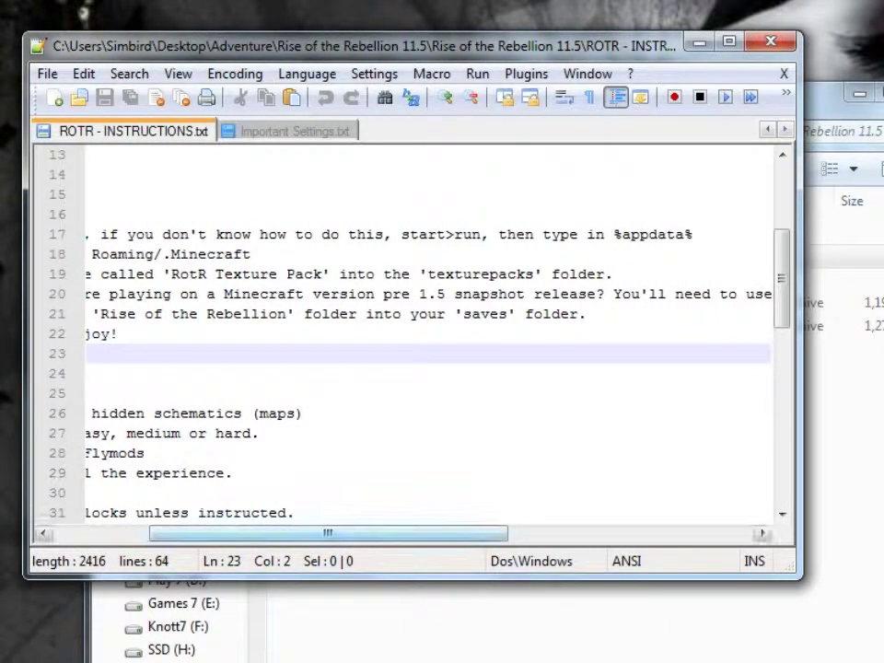
{"action": "scroll", "coordinate": [405, 331], "scroll_direction": "left", "scroll_amount": 2}
{"action": "scroll", "coordinate": [405, 331], "scroll_direction": "left", "scroll_amount": 3}
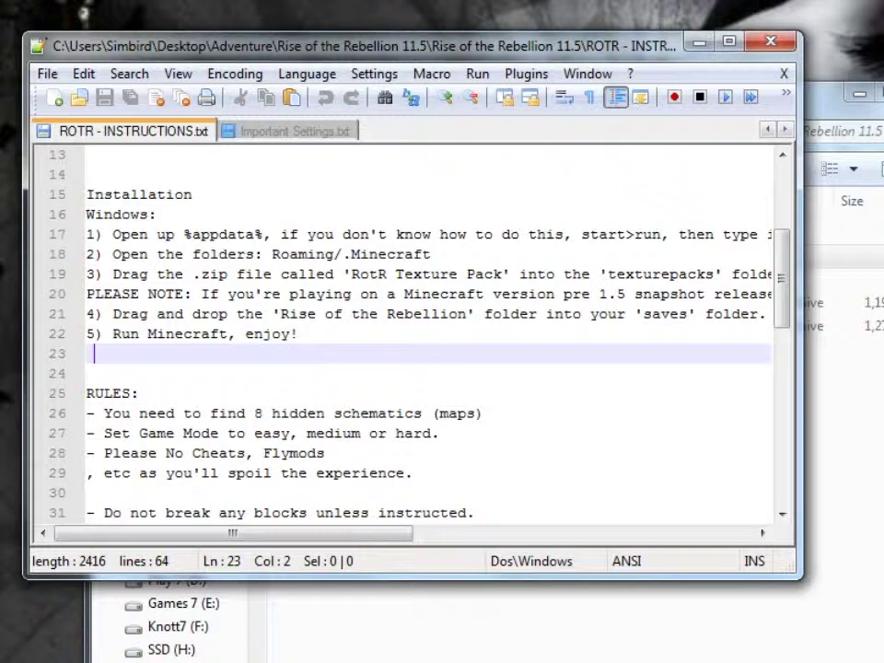
{"action": "mouse_move", "coordinate": [232, 533]}
{"action": "left_mouse_down"}
{"action": "mouse_move", "coordinate": [334, 534]}
{"action": "mouse_move", "coordinate": [232, 534]}
{"action": "left_mouse_up"}
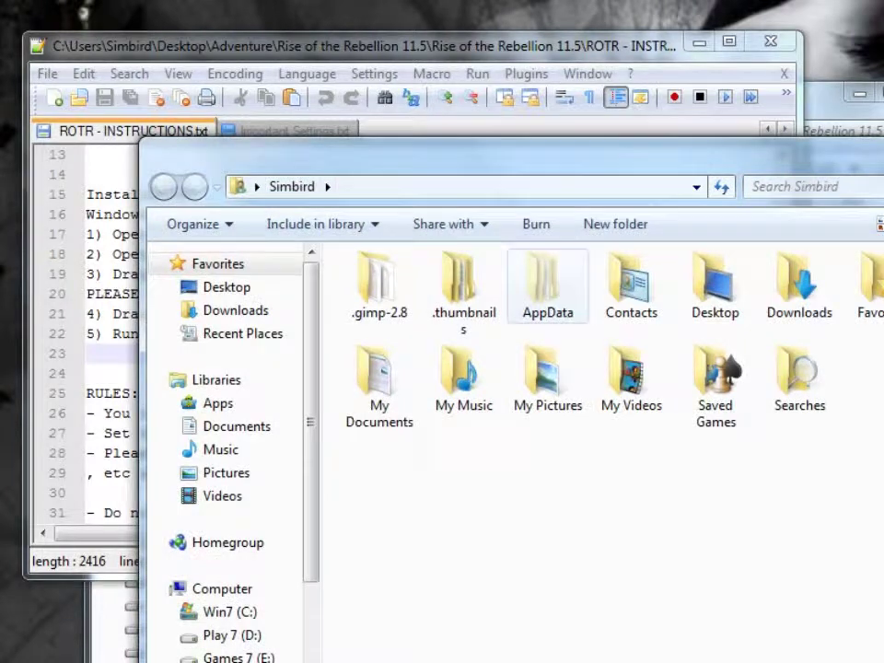
Open the .minecraft folder inside AppData\Roaming from the user's home folder
{"action": "double_click", "coordinate": [548, 285]}
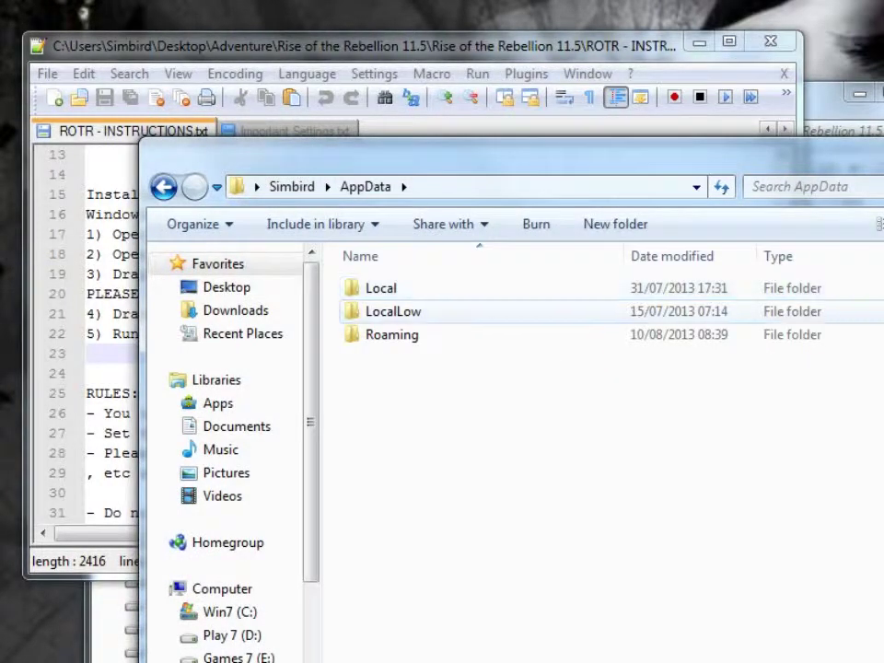
{"action": "left_click", "coordinate": [392, 334]}
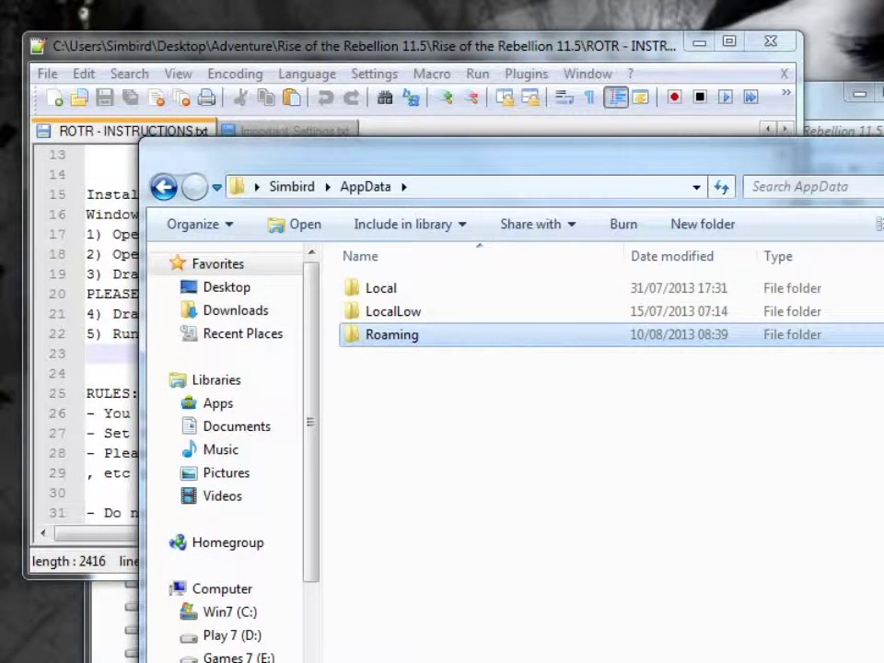
{"action": "key", "text": "F2"}
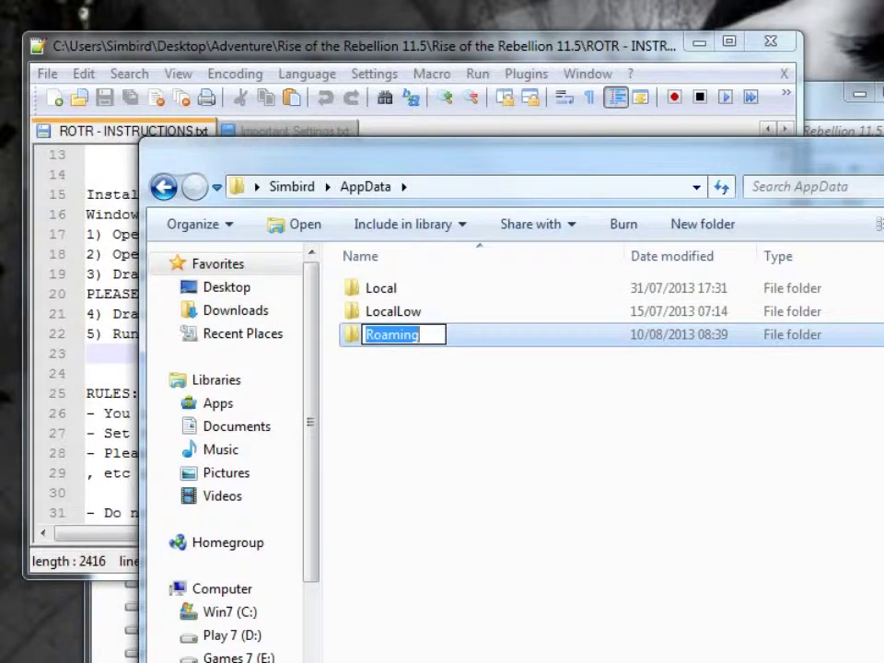
{"action": "key", "text": "Return"}
{"action": "key", "text": "Return"}
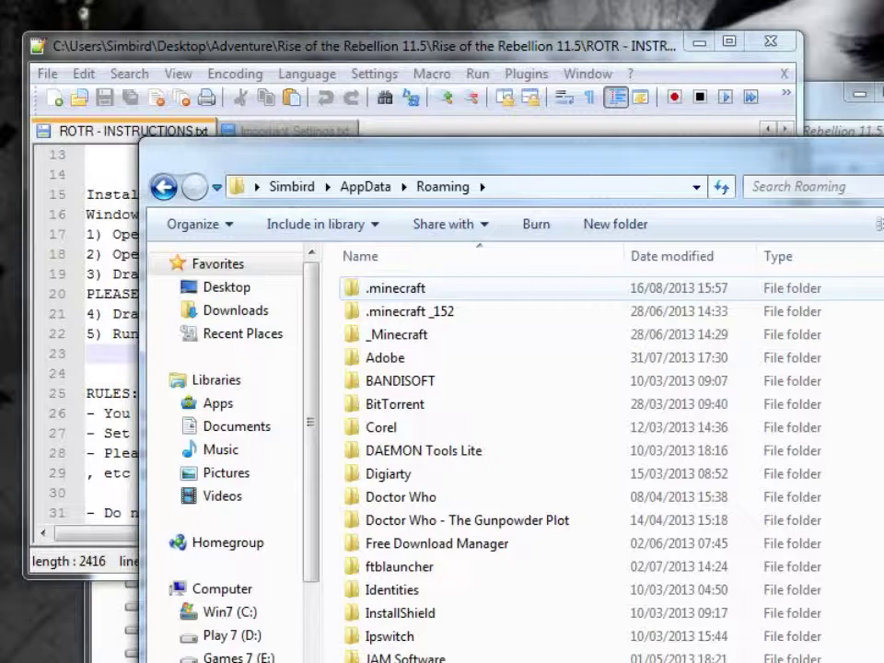
{"action": "double_click", "coordinate": [395, 288]}
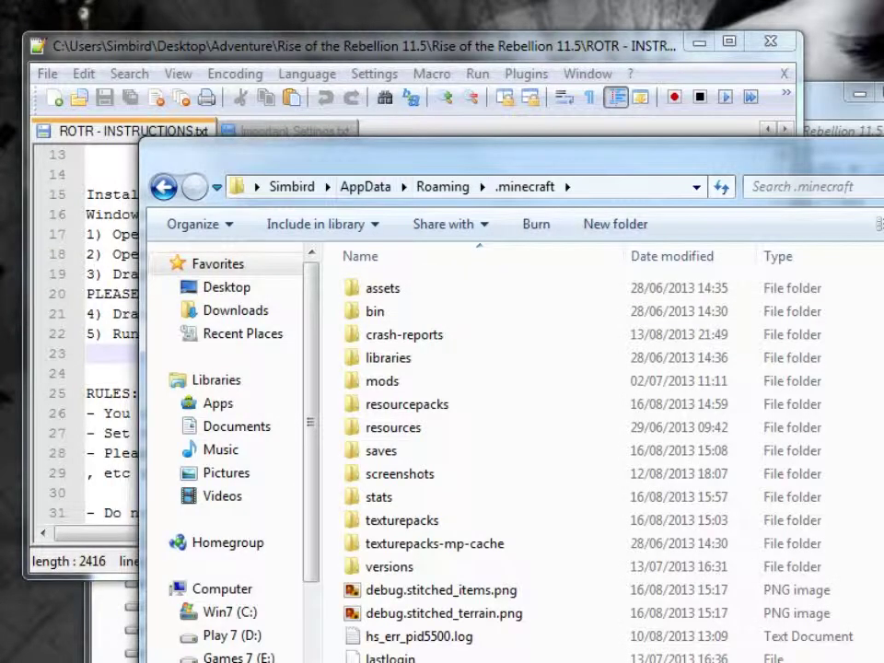
Check the saves and texturepacks folders inside .minecraft for the Rise of the Rebellion world and its RotR Texture Pack
{"action": "left_click_drag", "start_coordinate": [516, 152], "coordinate": [692, 35]}
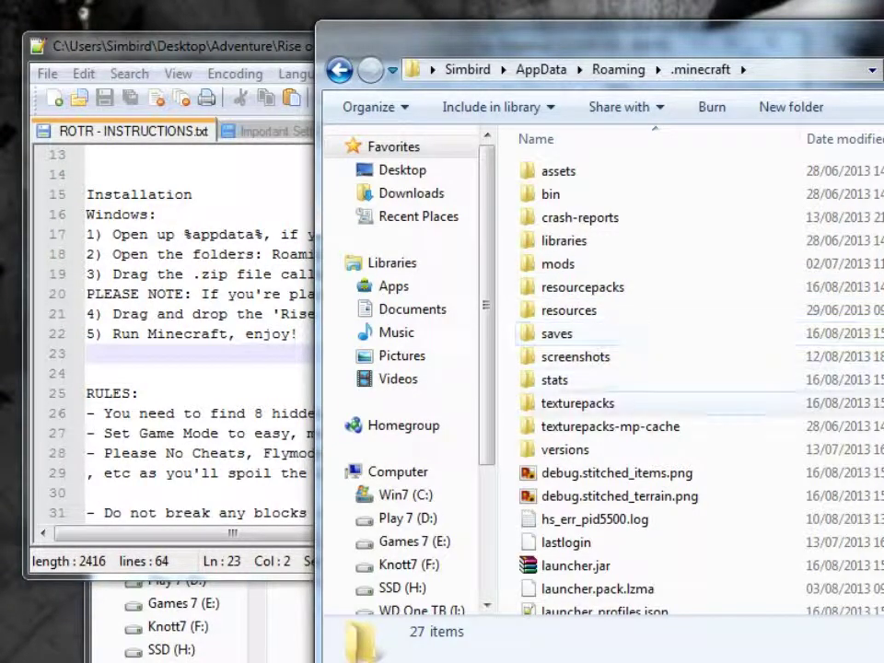
{"action": "double_click", "coordinate": [557, 333]}
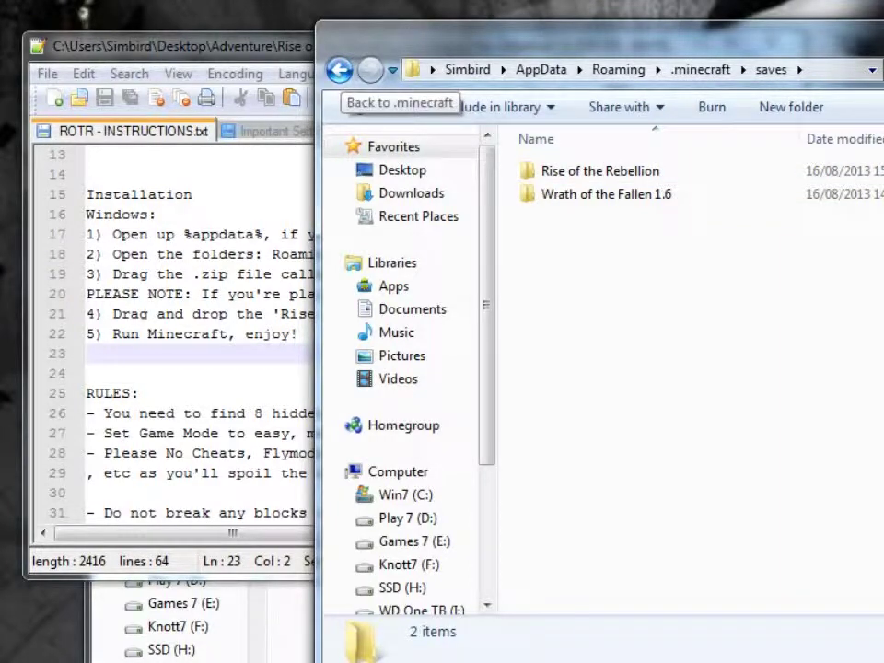
{"action": "left_click", "coordinate": [339, 70]}
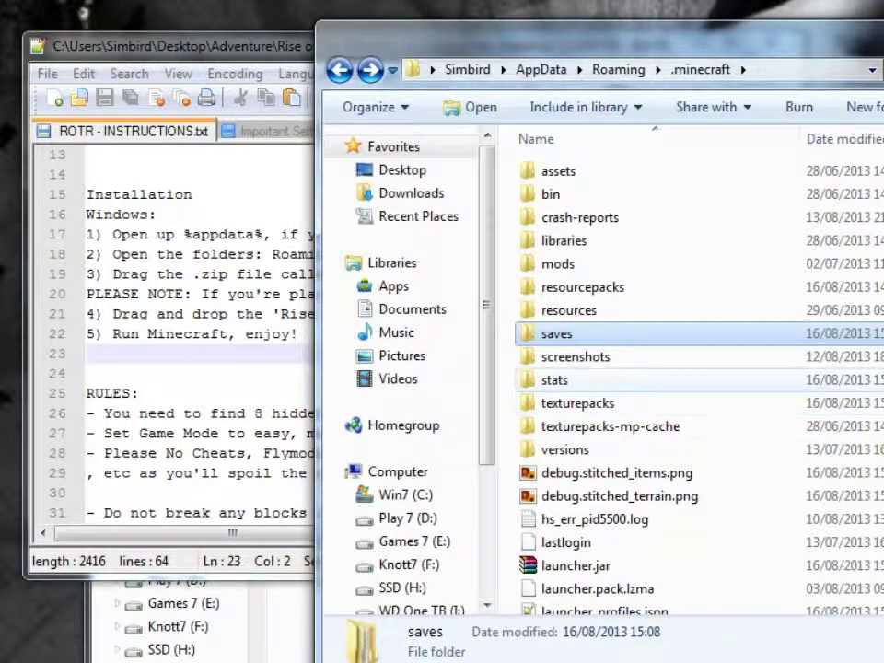
{"action": "double_click", "coordinate": [578, 403]}
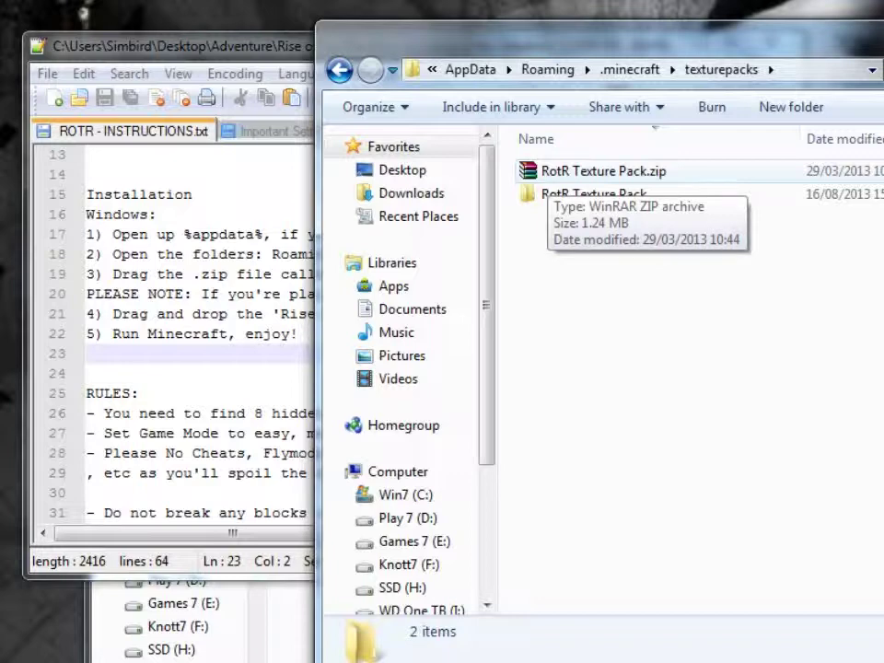
{"action": "key", "text": "BackSpace"}
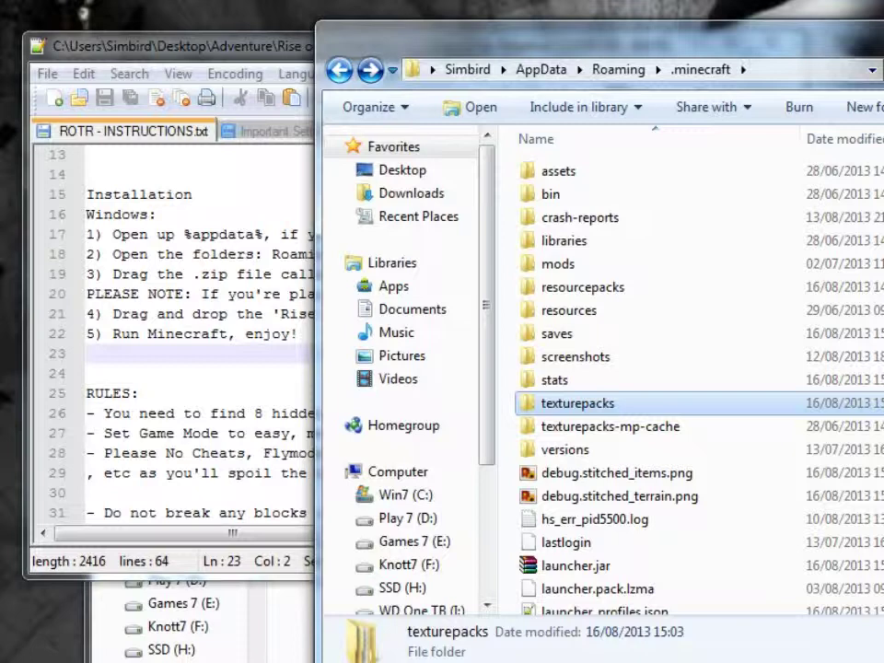
{"action": "double_click", "coordinate": [557, 333]}
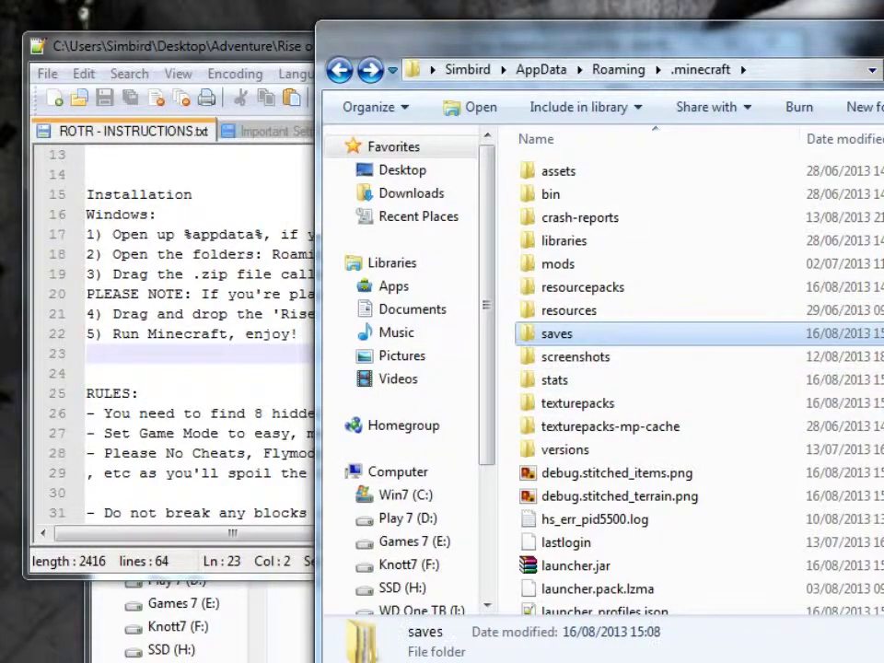
{"action": "key", "text": "BackSpace"}
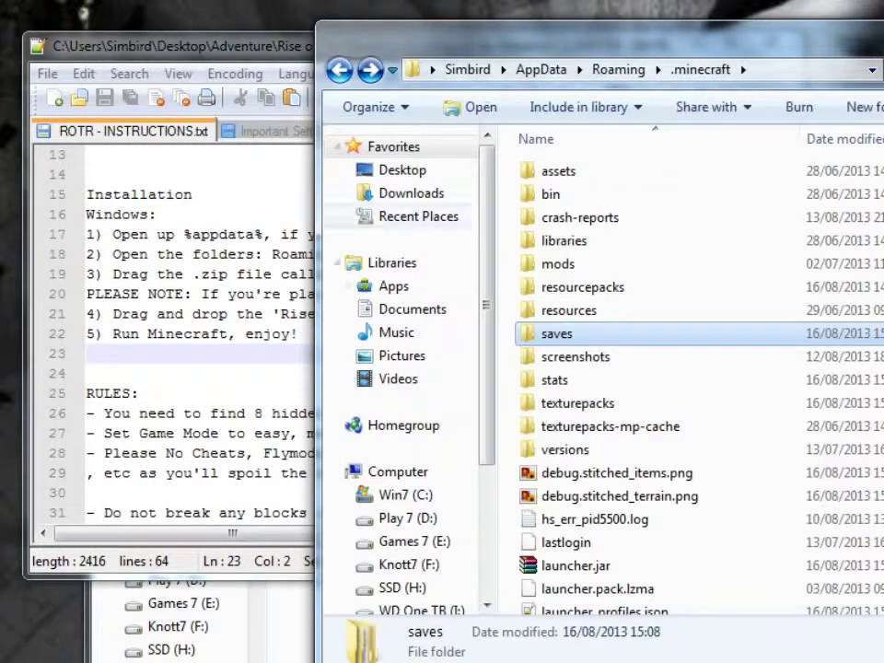
{"action": "left_click", "coordinate": [577, 403]}
{"action": "double_click", "coordinate": [578, 402]}
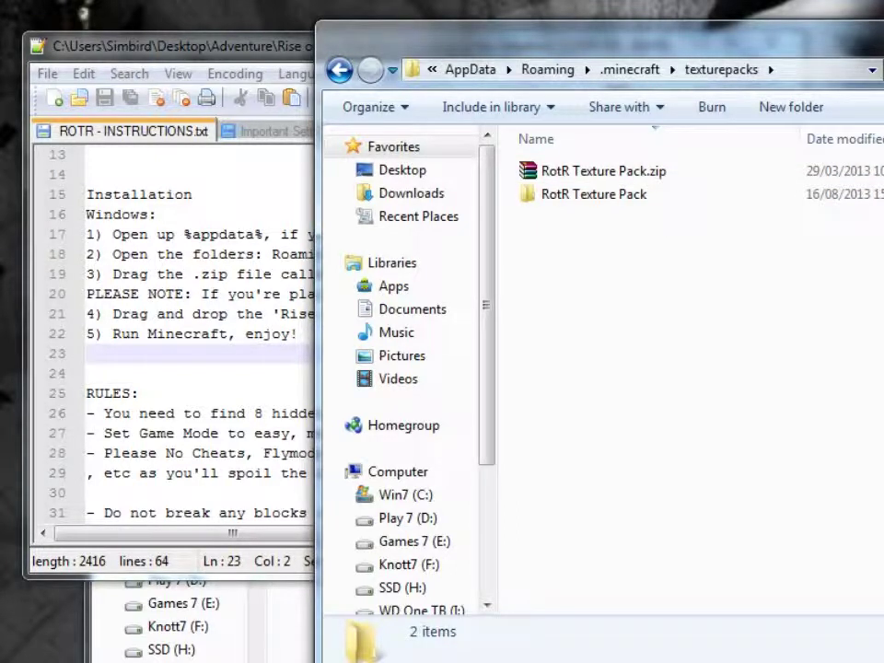
Close the texturepacks folder, the ROTR instructions file and the Rise of the Rebellion 11.5 folder
{"action": "key", "text": "alt+F4"}
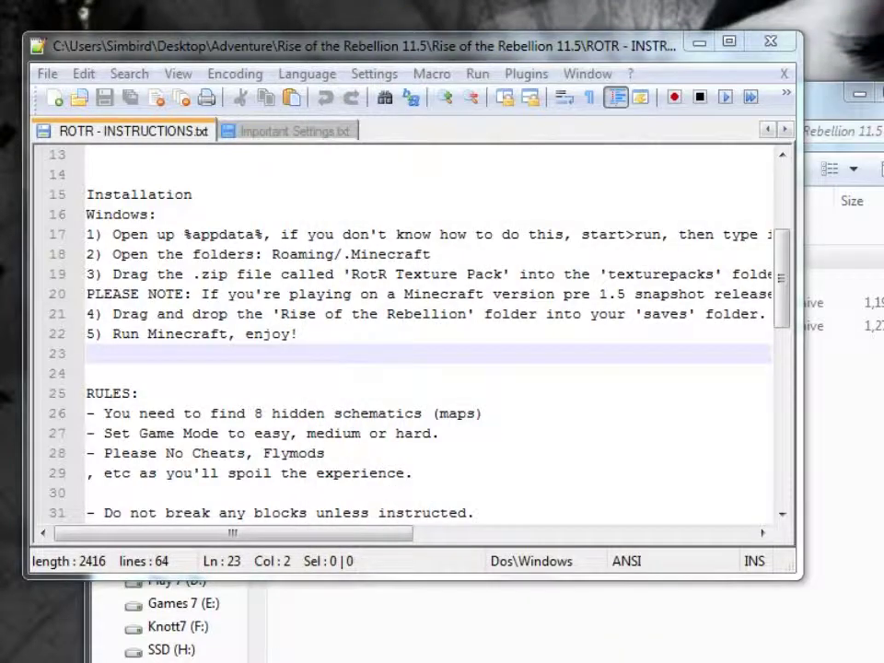
{"action": "key", "text": "alt+F4"}
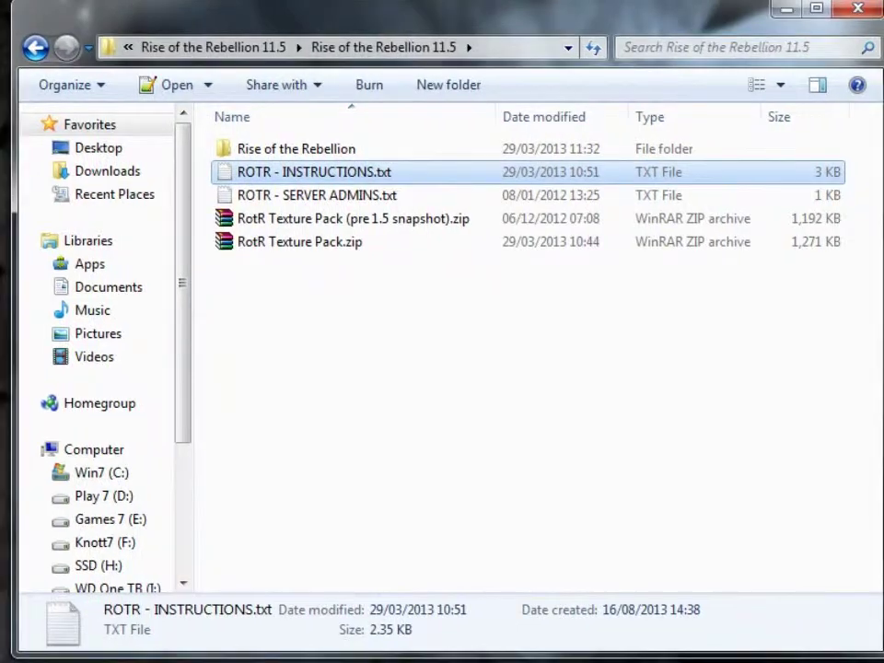
{"action": "left_click", "coordinate": [856, 9]}
{"action": "double_click", "coordinate": [530, 227]}
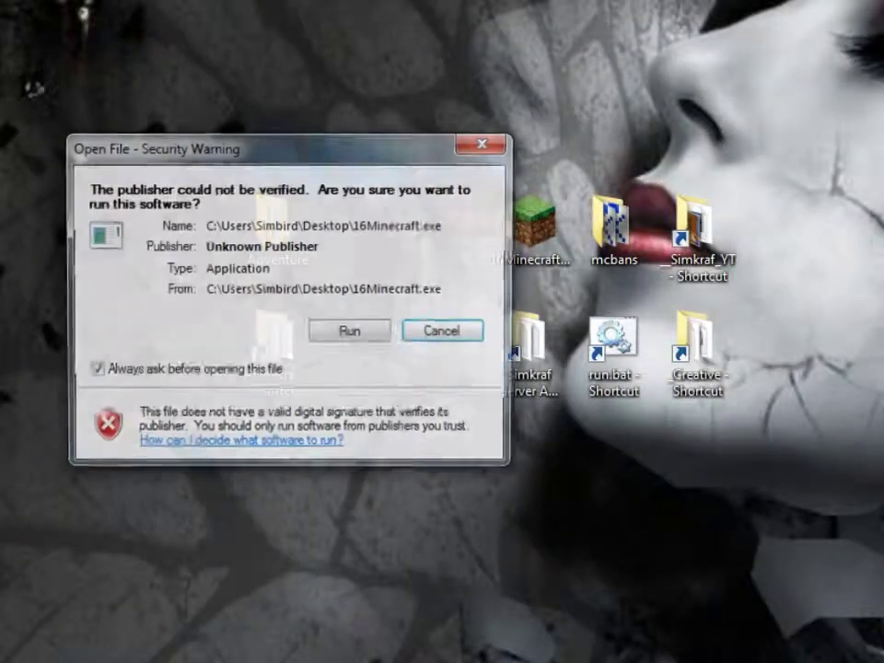
{"action": "left_click", "coordinate": [351, 332]}
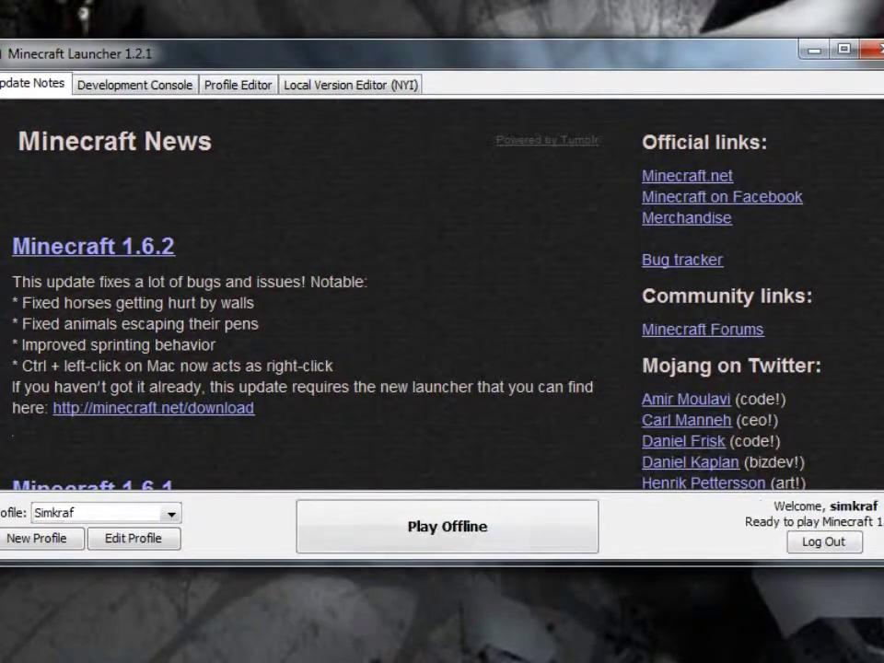
{"action": "left_click", "coordinate": [446, 526]}
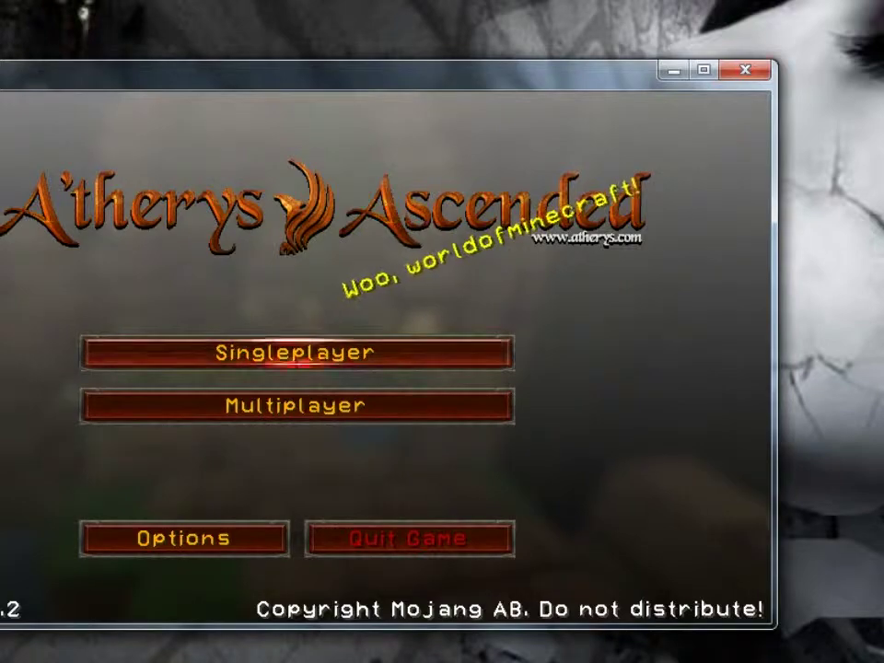
{"action": "key", "text": "alt+F4"}
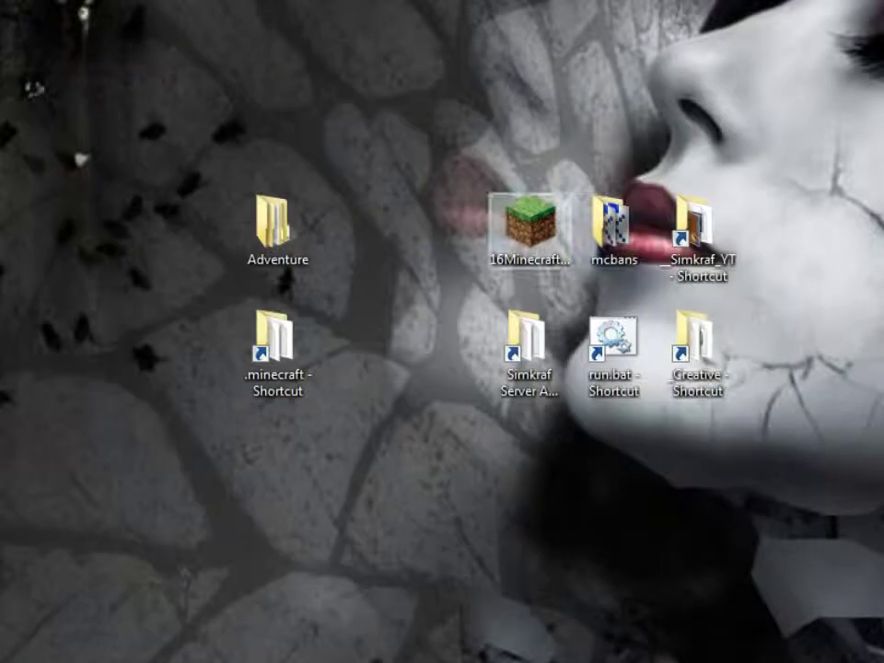
Run 16Minecraft from the desktop and save the current launcher profile with its version set to release 1.5.2
{"action": "left_click", "coordinate": [277, 353]}
{"action": "double_click", "coordinate": [530, 226]}
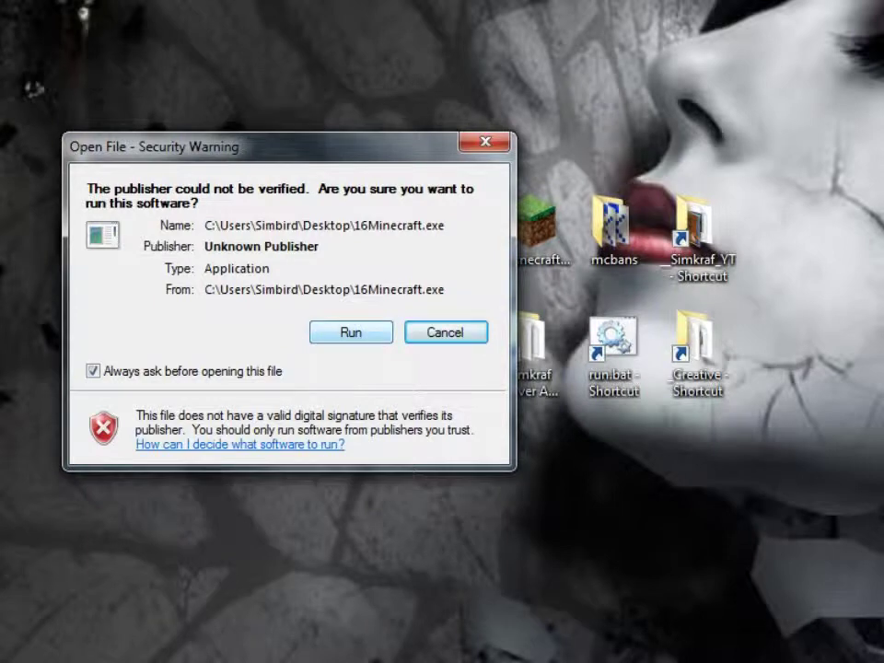
{"action": "left_click", "coordinate": [350, 332]}
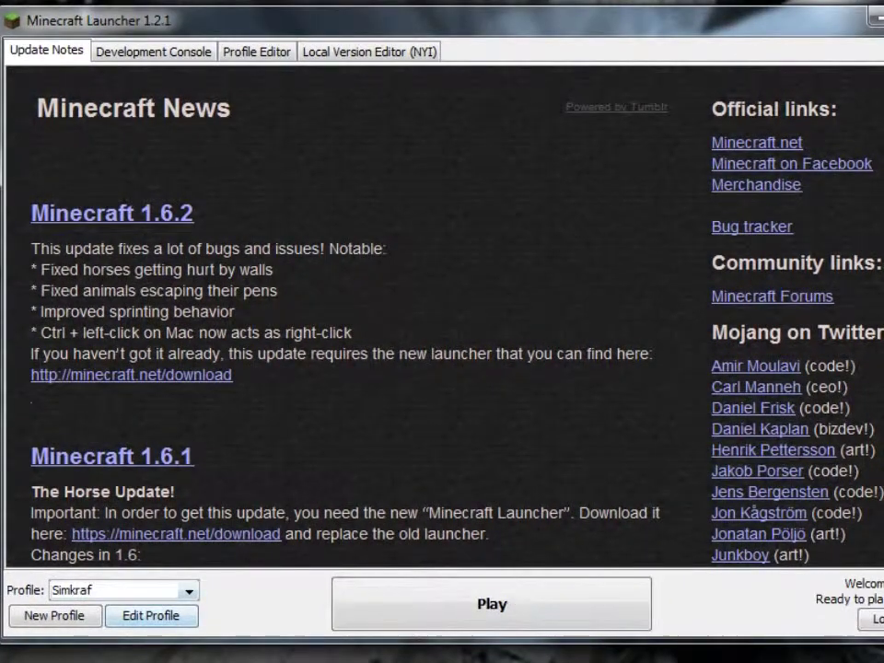
{"action": "left_click", "coordinate": [151, 615]}
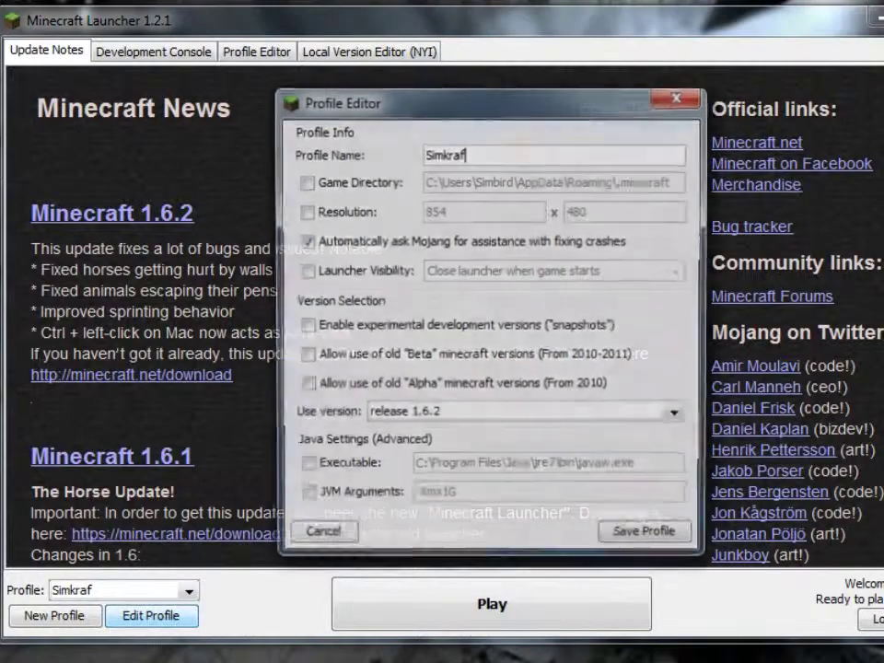
{"action": "left_click", "coordinate": [677, 414]}
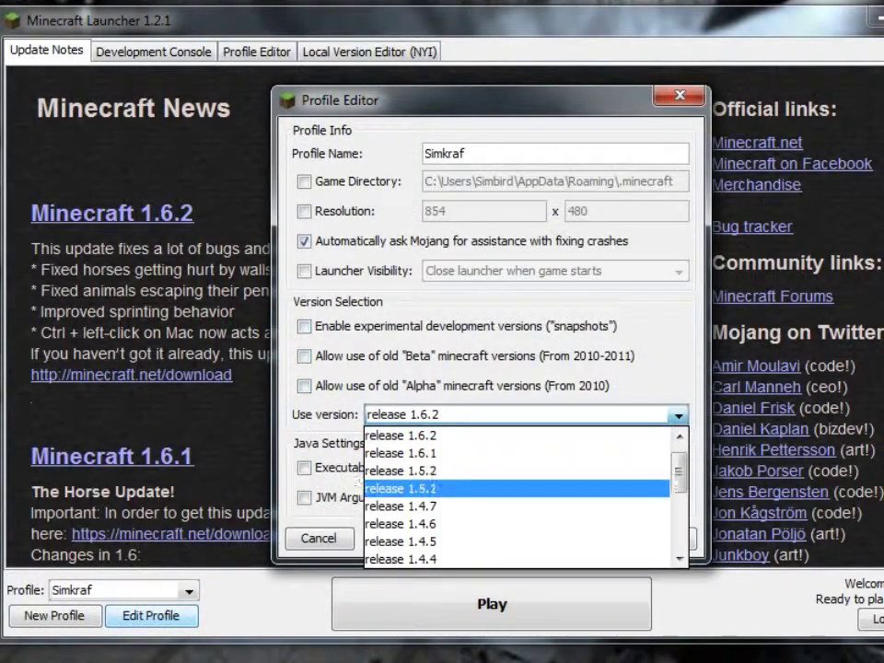
{"action": "left_click", "coordinate": [401, 471]}
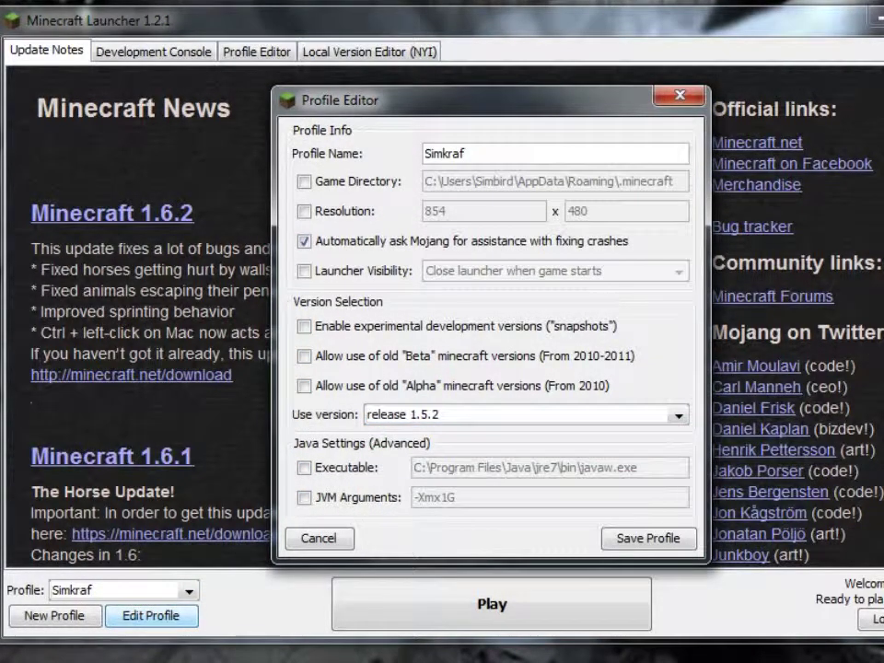
{"action": "left_click", "coordinate": [647, 538]}
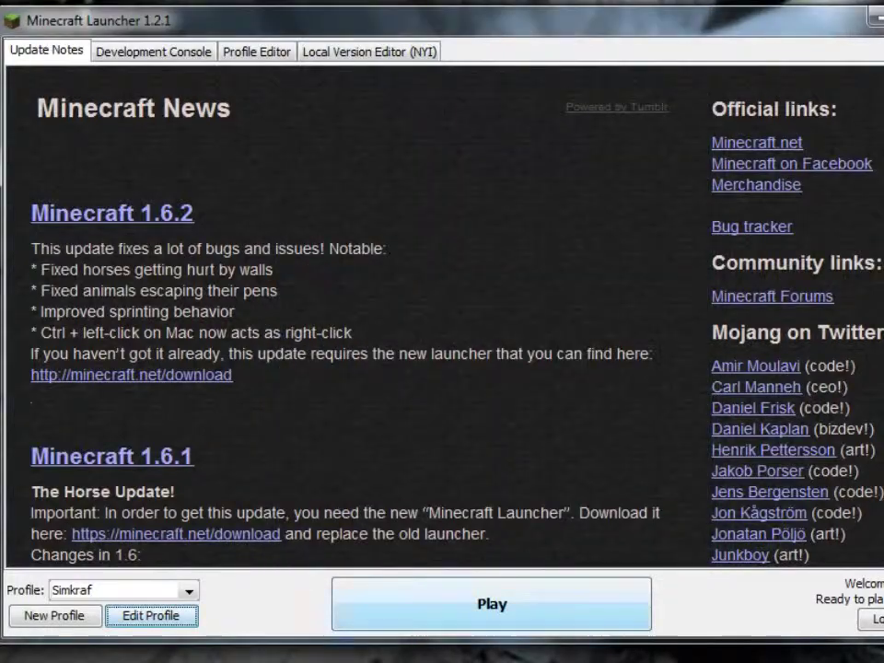
Start Minecraft 1.5.2, apply the unzipped RotR Texture Pack and return to the title screen
{"action": "left_click", "coordinate": [491, 604]}
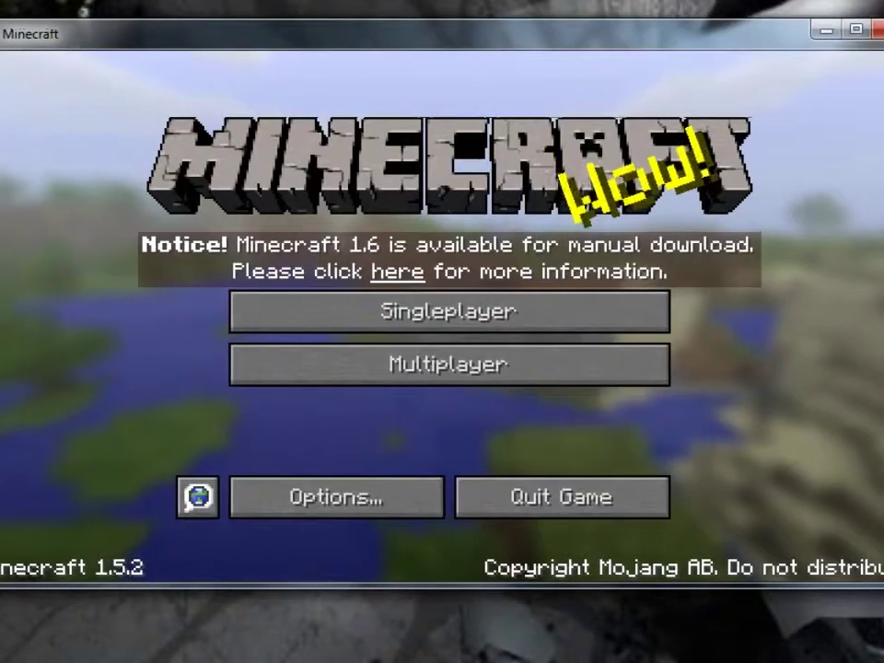
{"action": "left_click", "coordinate": [344, 493]}
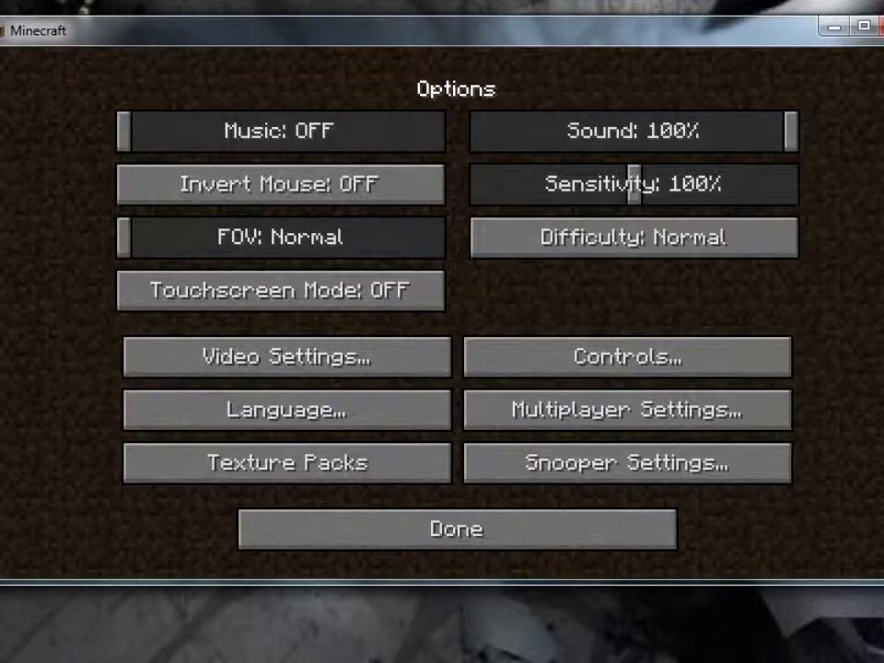
{"action": "left_click", "coordinate": [287, 461]}
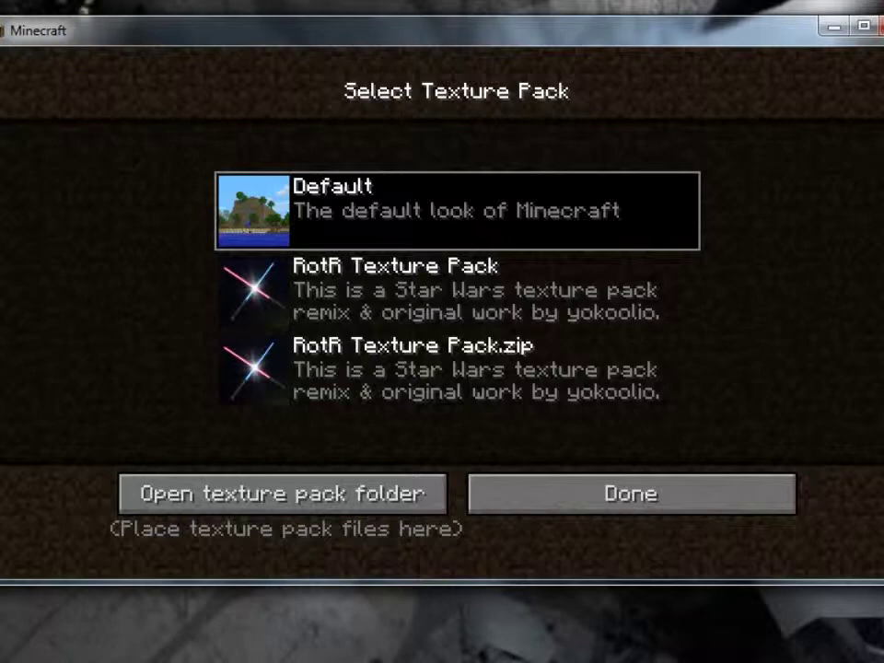
{"action": "left_click", "coordinate": [457, 289]}
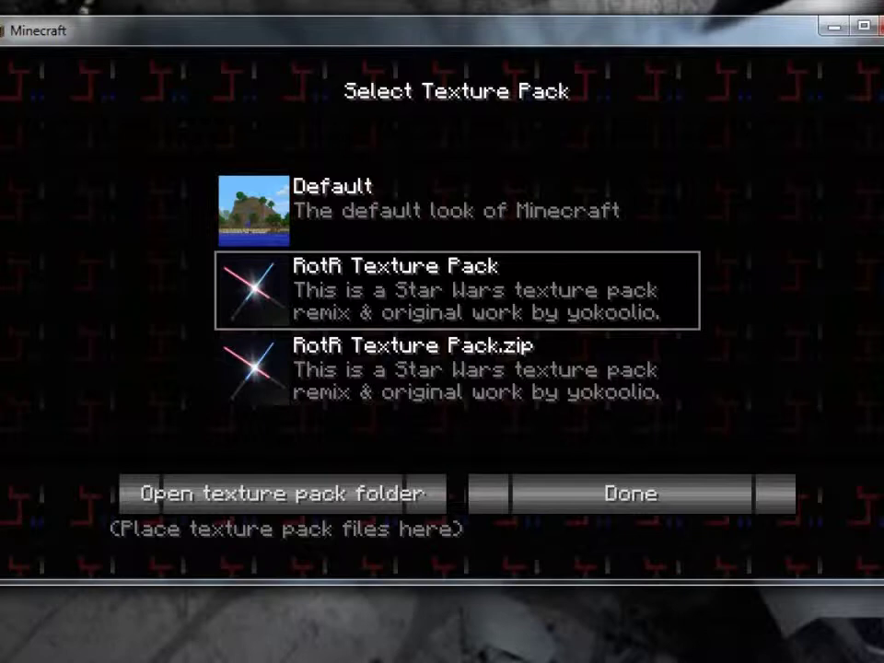
{"action": "left_click", "coordinate": [631, 493]}
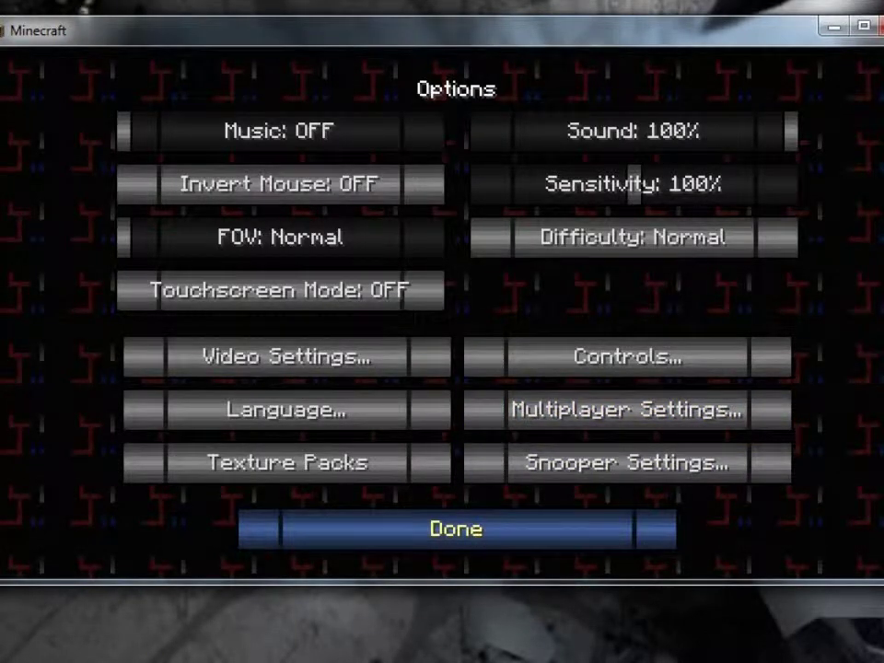
{"action": "left_click", "coordinate": [456, 528]}
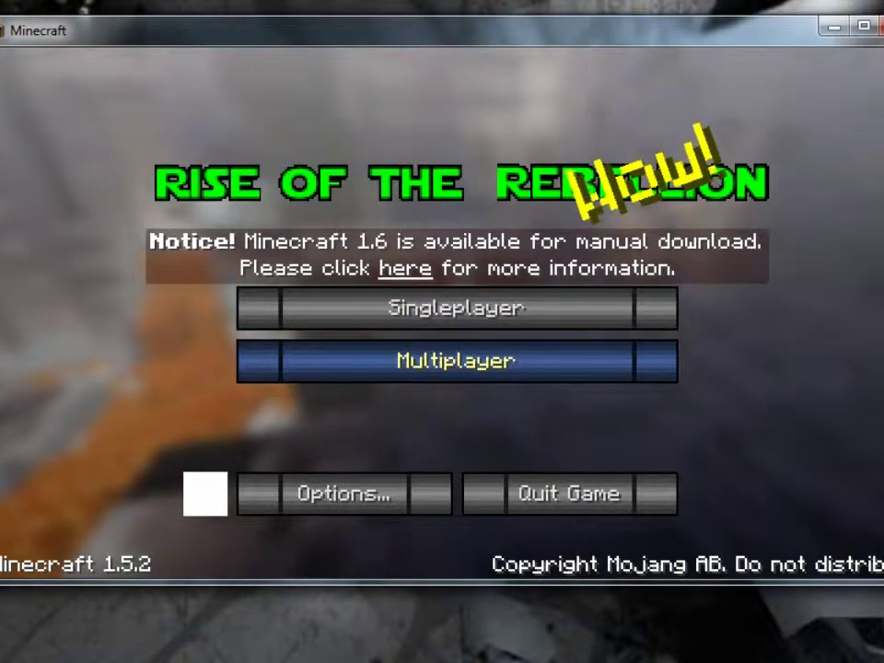
Load the Rise of the Rebellion world in singleplayer
{"action": "left_click", "coordinate": [456, 307]}
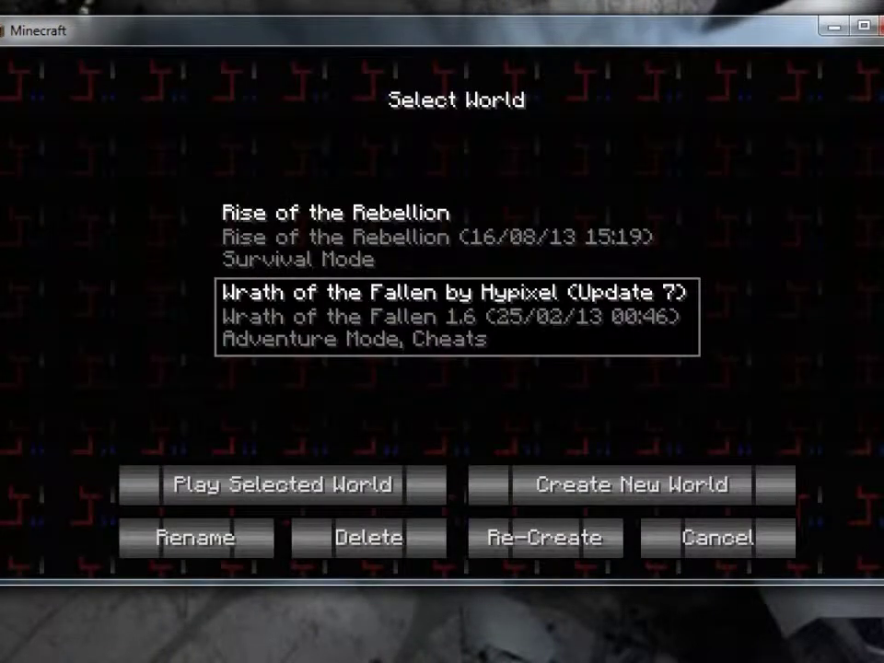
{"action": "left_click", "coordinate": [457, 235]}
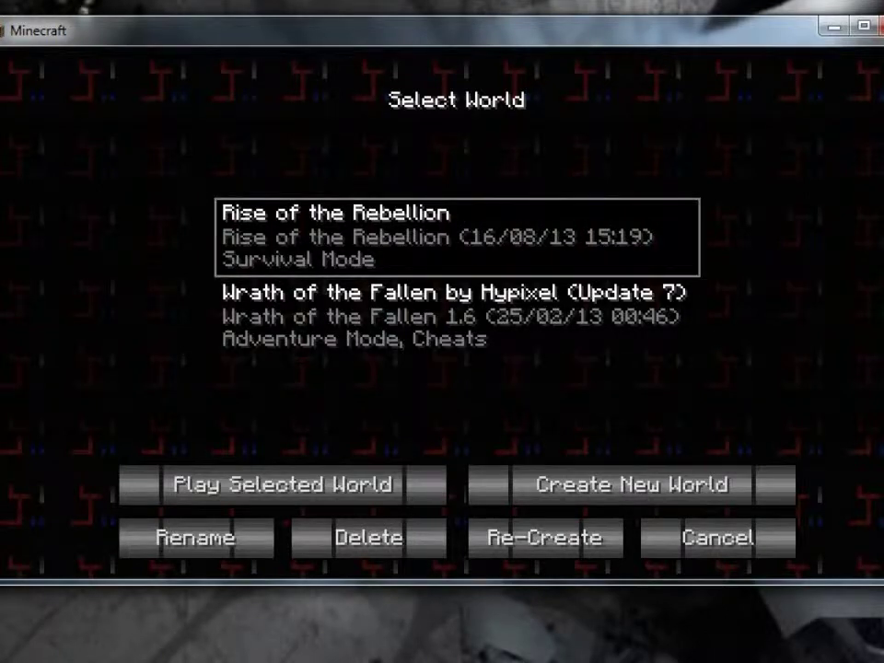
{"action": "left_click", "coordinate": [283, 484]}
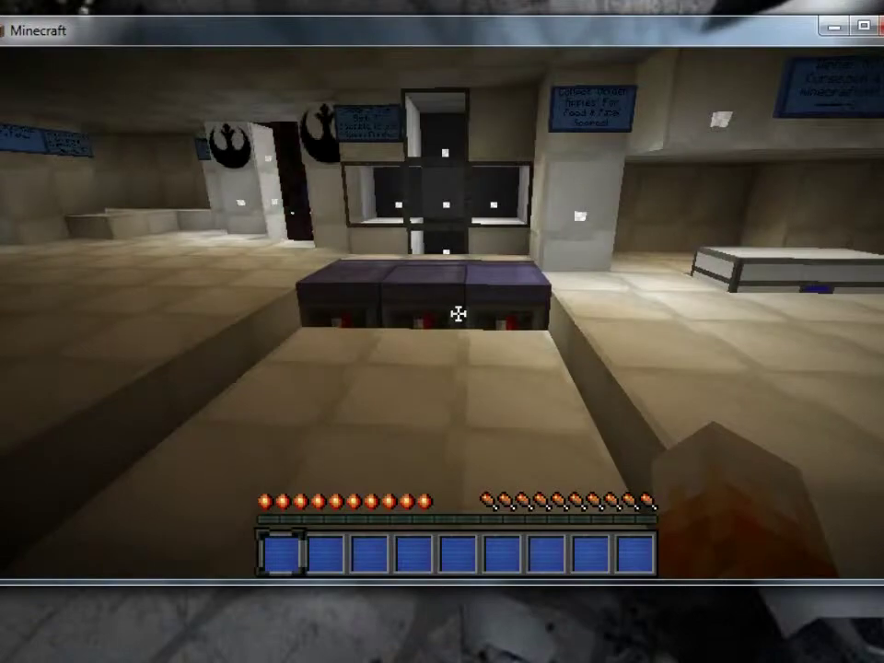
Walk through the spawn room to the large chest and move a purple lightsaber, a green lightsaber and 5 golden apples into the hotbar
{"action": "key", "text": "w"}
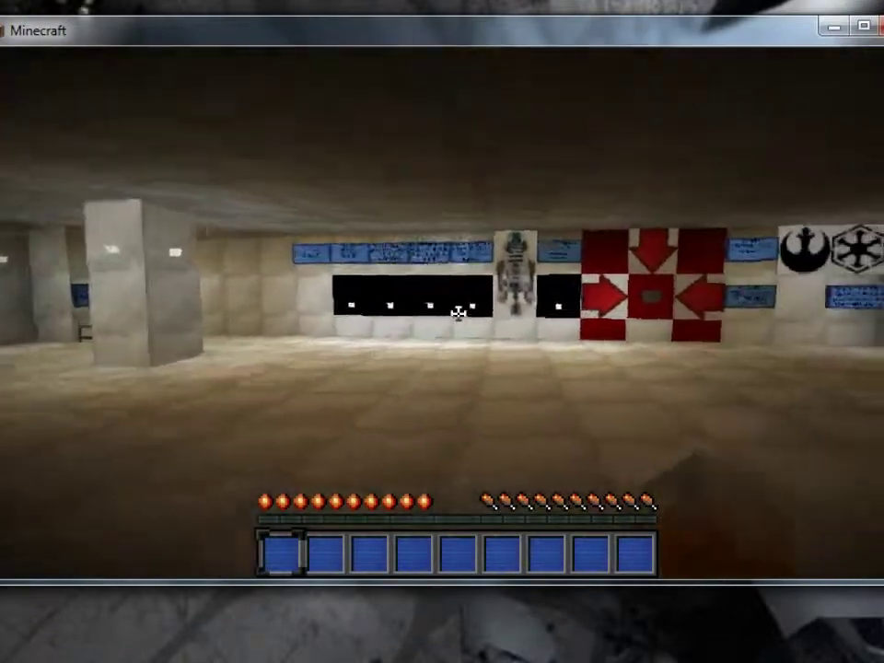
{"action": "key", "text": "w"}
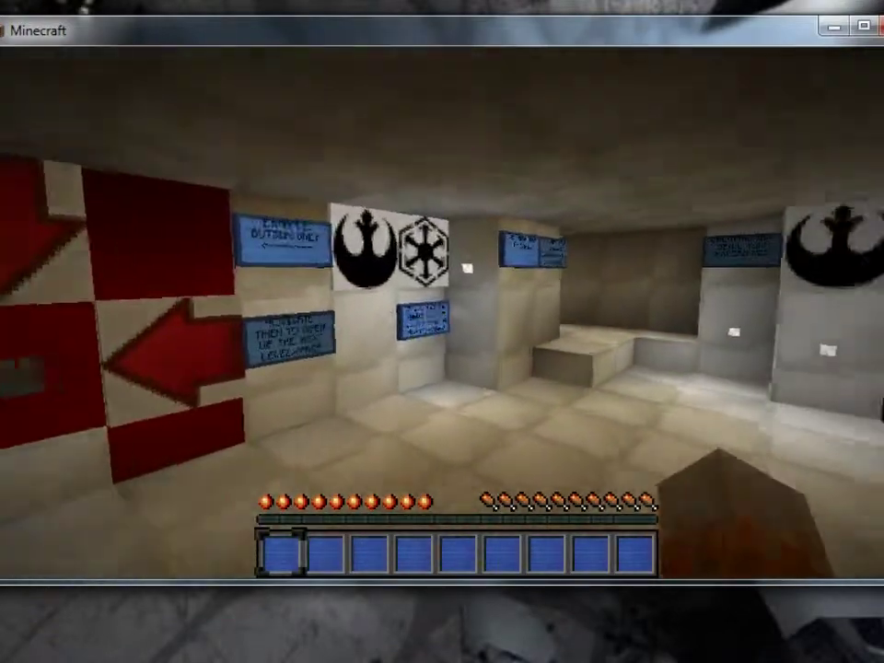
{"action": "key", "text": "w"}
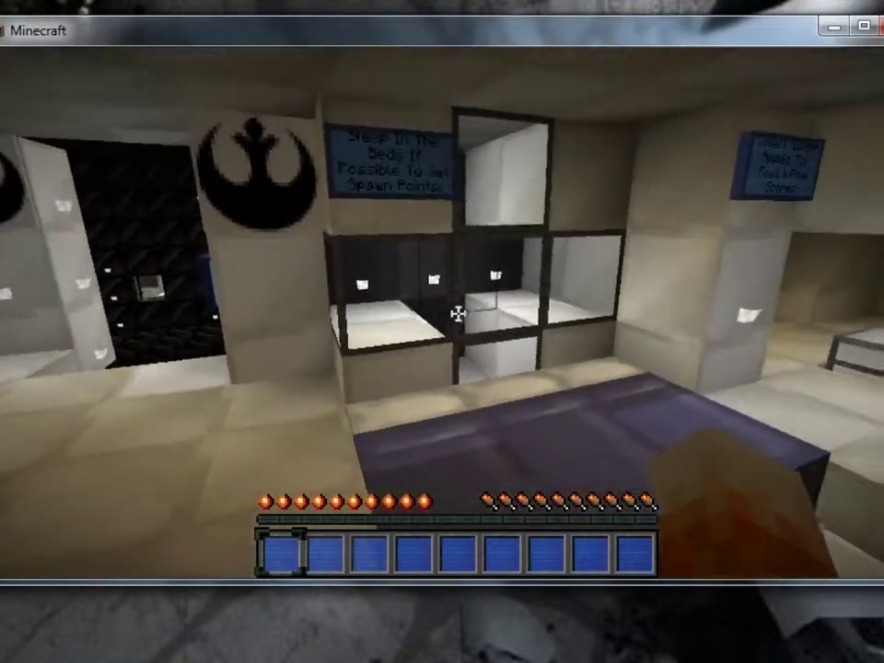
{"action": "key", "text": "w"}
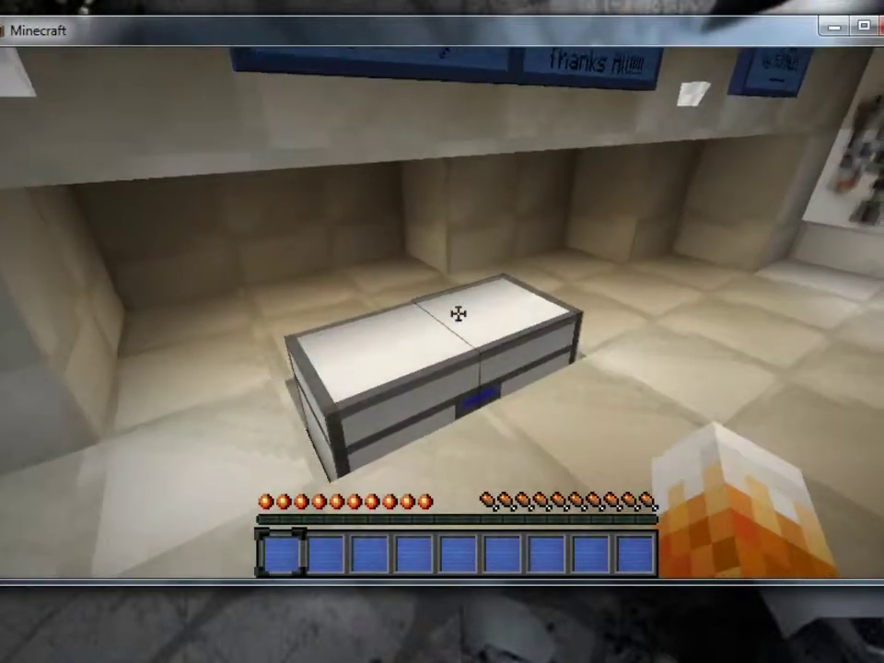
{"action": "right_click", "coordinate": [457, 314]}
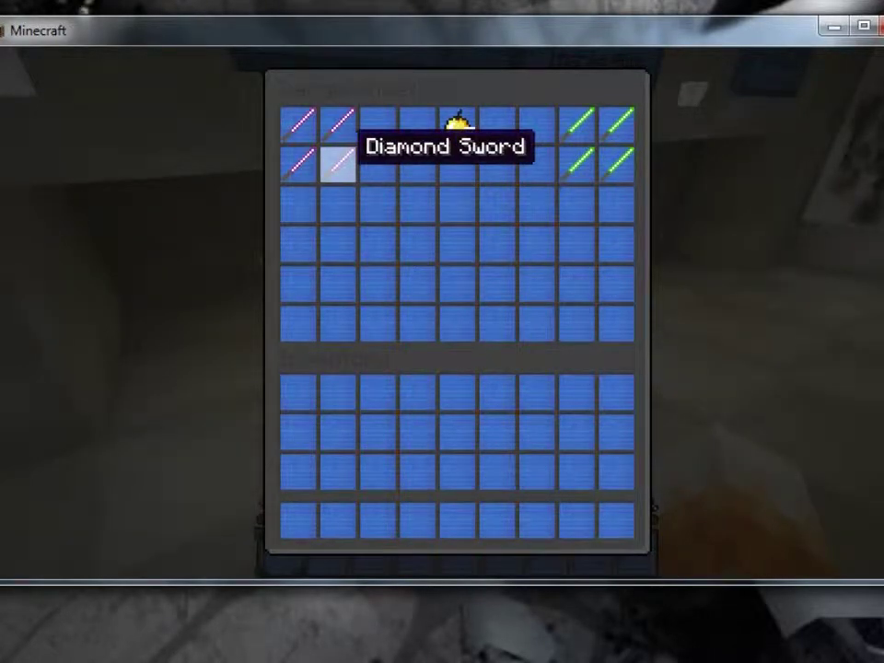
{"action": "left_click", "coordinate": [339, 165]}
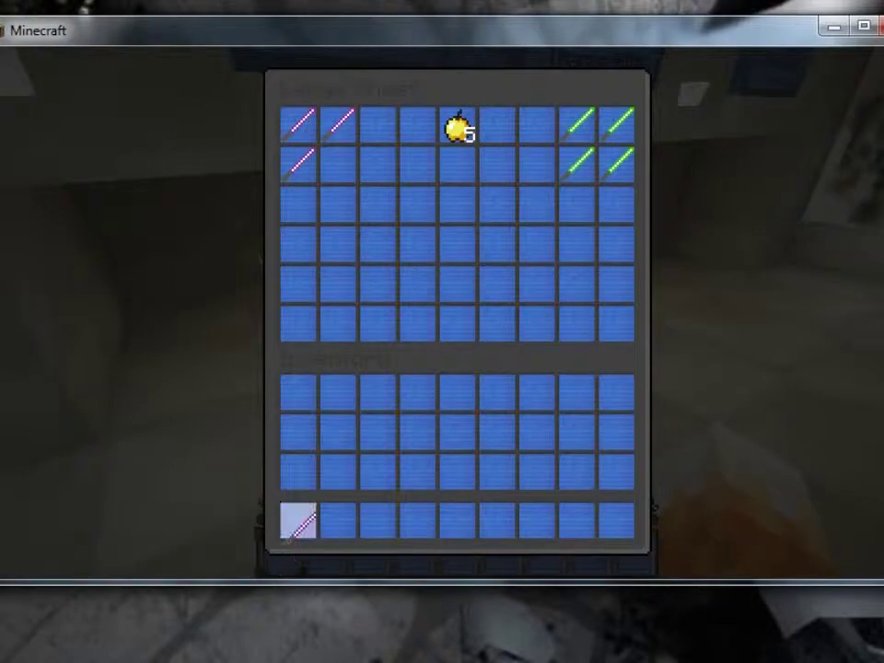
{"action": "left_click", "coordinate": [299, 521]}
{"action": "left_click", "coordinate": [577, 163]}
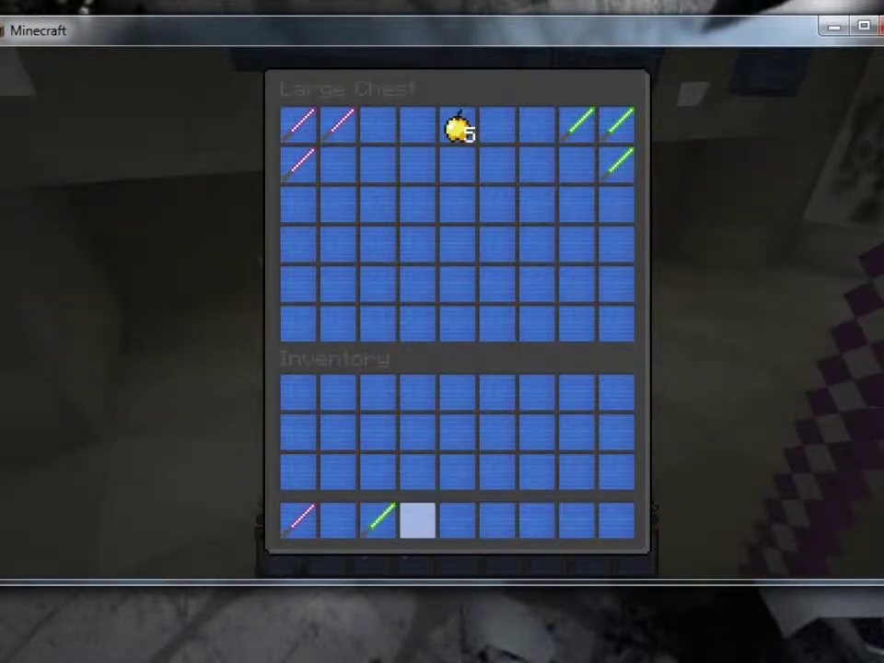
{"action": "left_click", "coordinate": [458, 126]}
{"action": "left_click", "coordinate": [497, 521]}
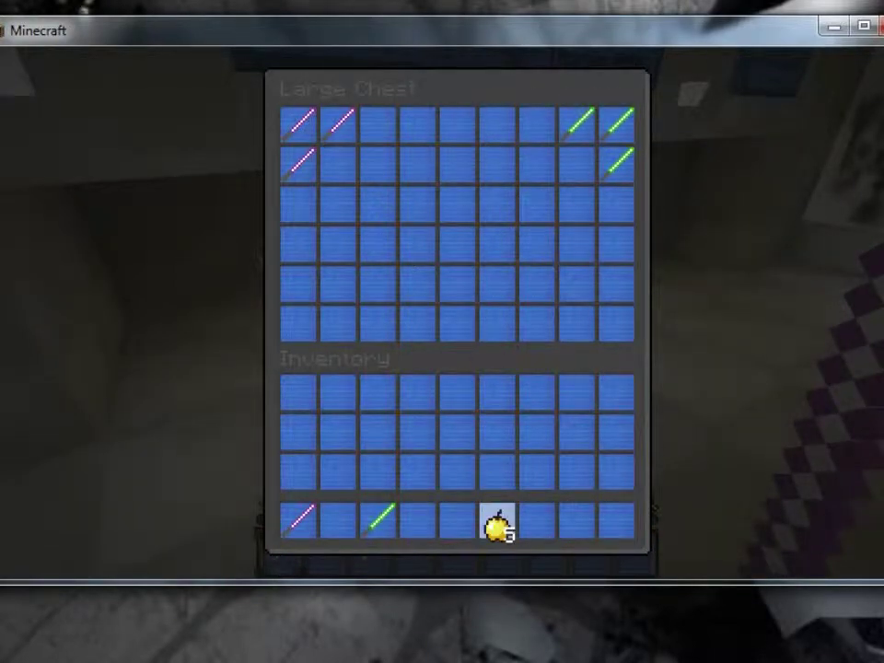
{"action": "key", "text": "Escape"}
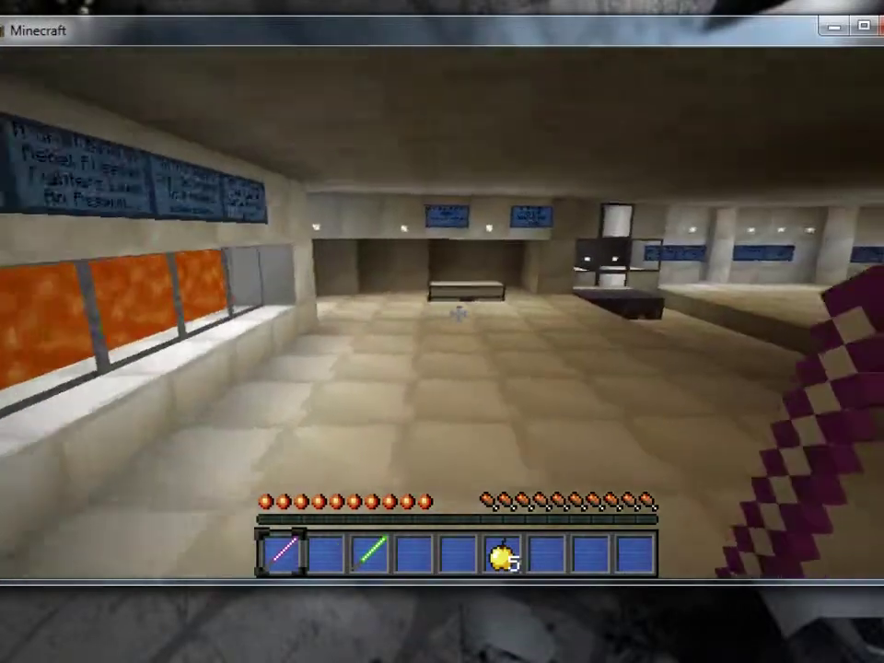
Examine the contents of the other large chest in the spawn room and close it
{"action": "key", "text": "w"}
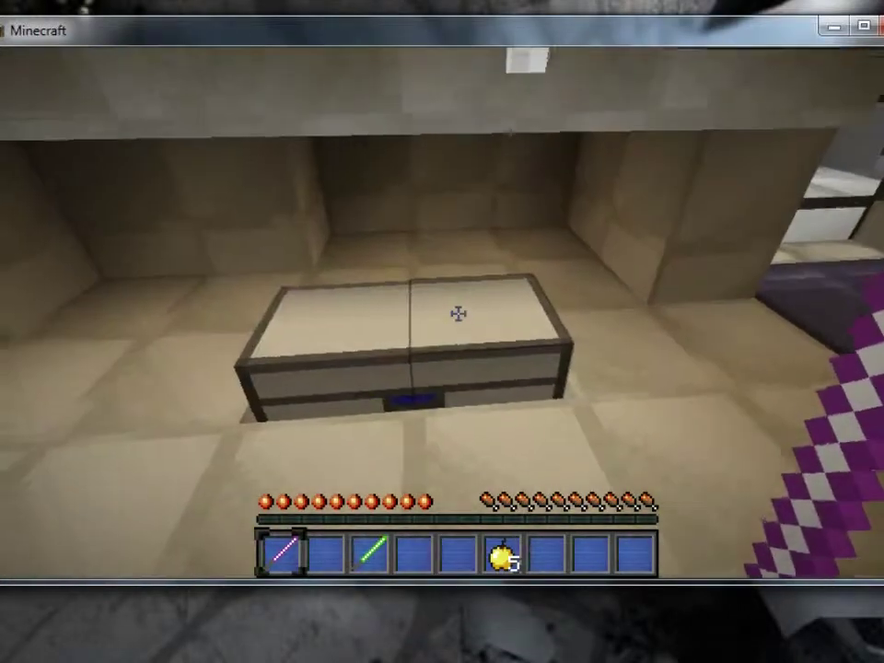
{"action": "right_click", "coordinate": [458, 315]}
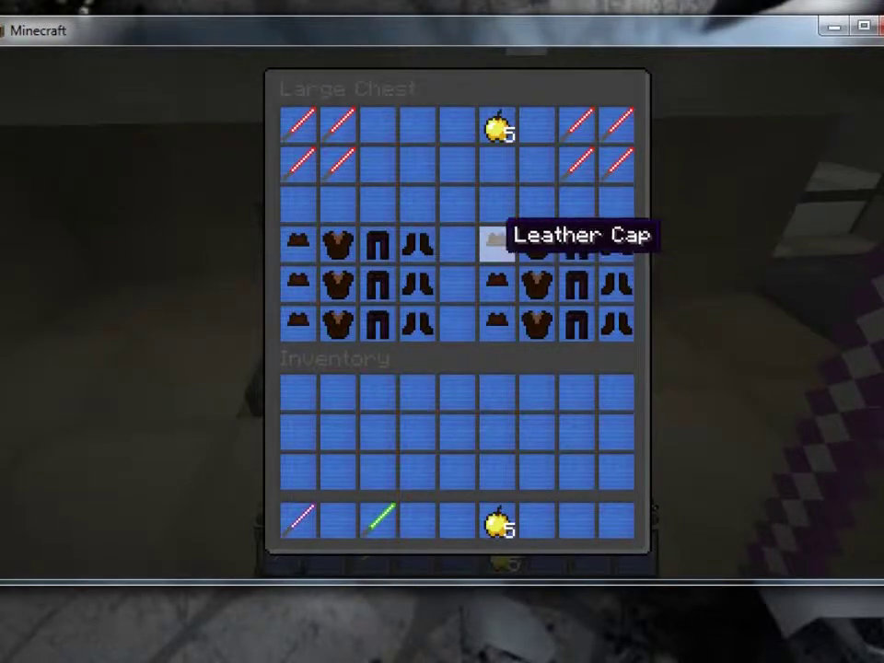
{"action": "key", "text": "e"}
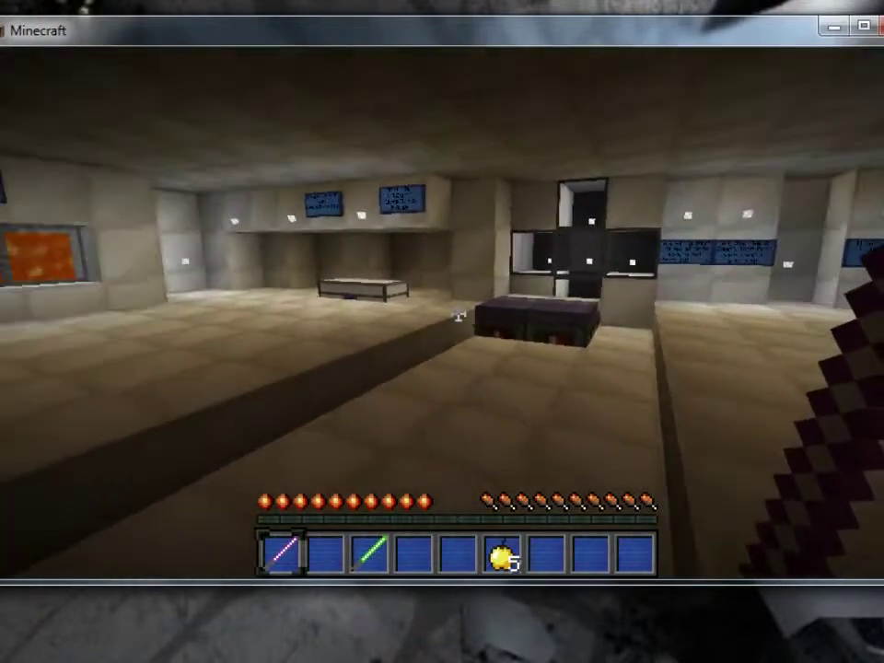
Look around the spawn room at the R2-D2 painting, the wall signs and the side room with the small chest
{"action": "key", "text": "w"}
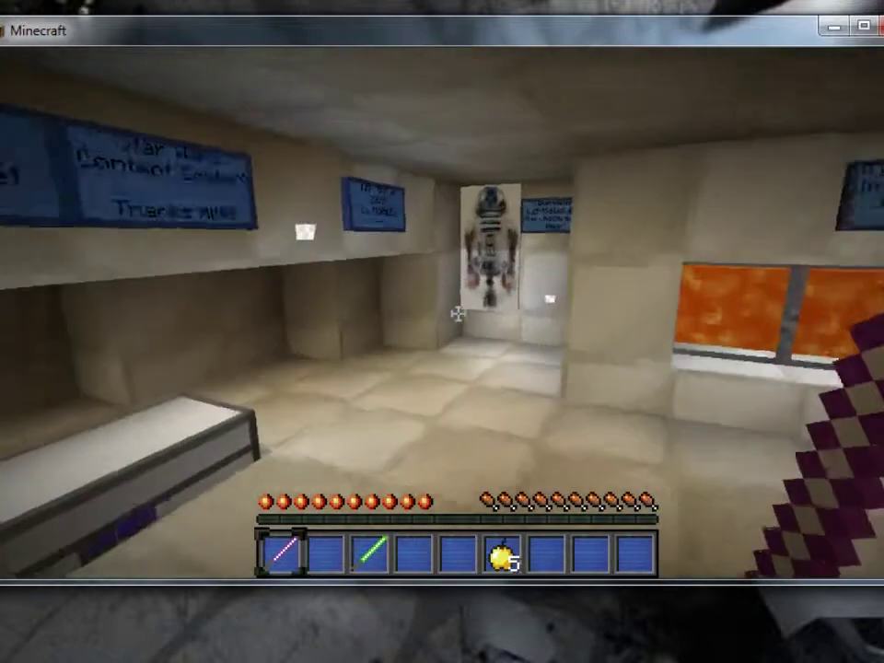
{"action": "key", "text": "w"}
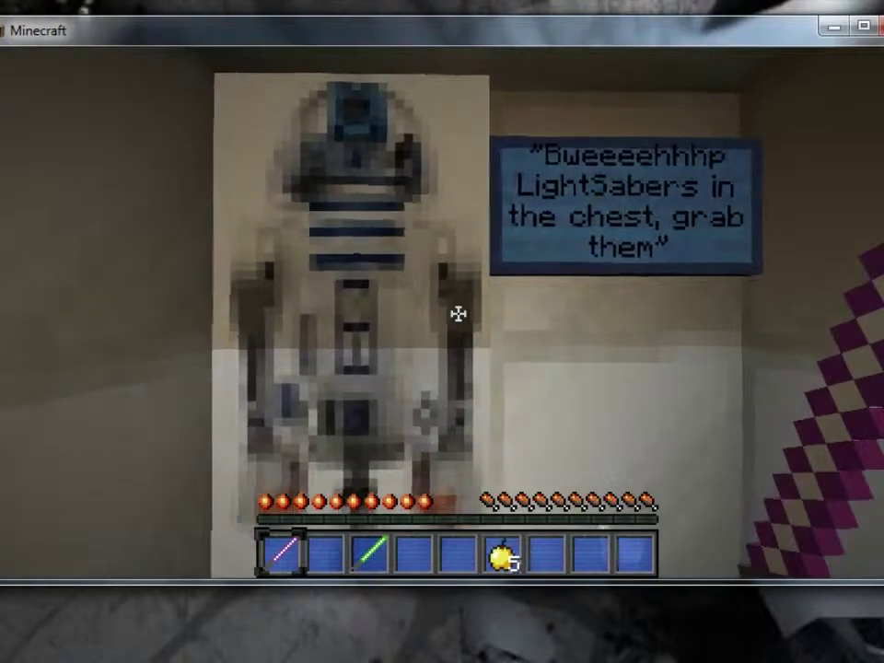
{"action": "key", "text": "s"}
{"action": "key", "text": "s"}
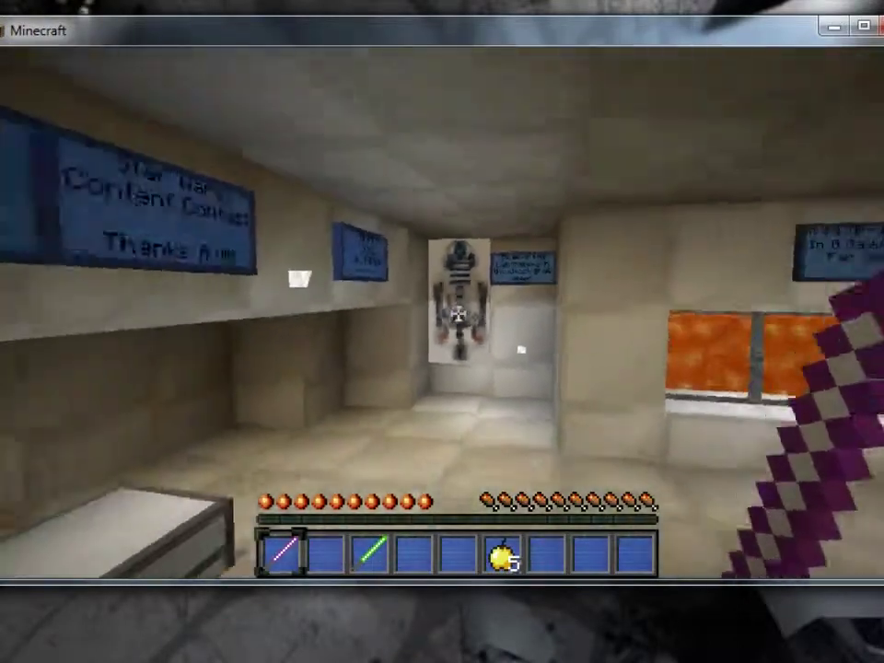
{"action": "key", "text": "s"}
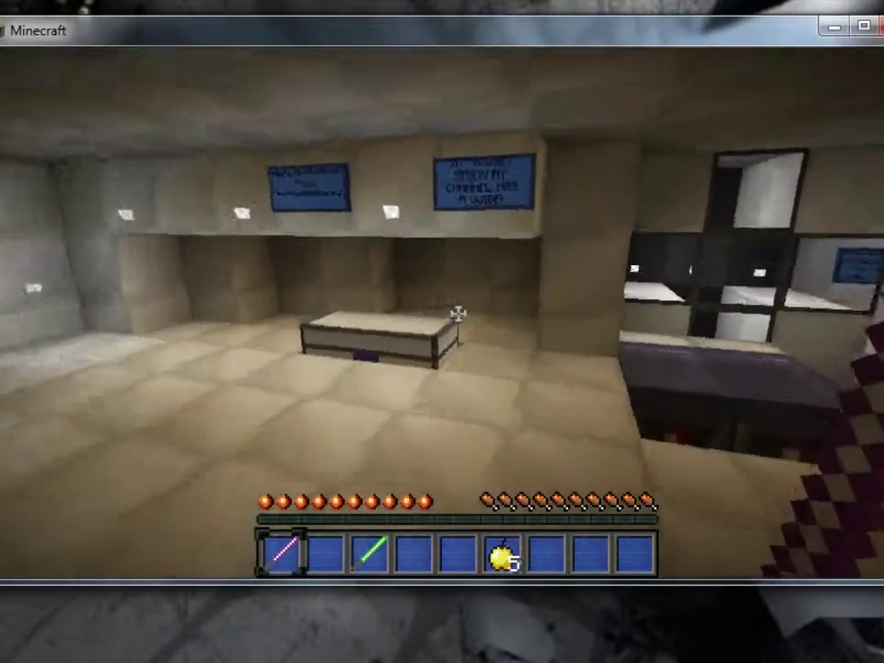
{"action": "key", "text": "w"}
{"action": "key", "text": "w"}
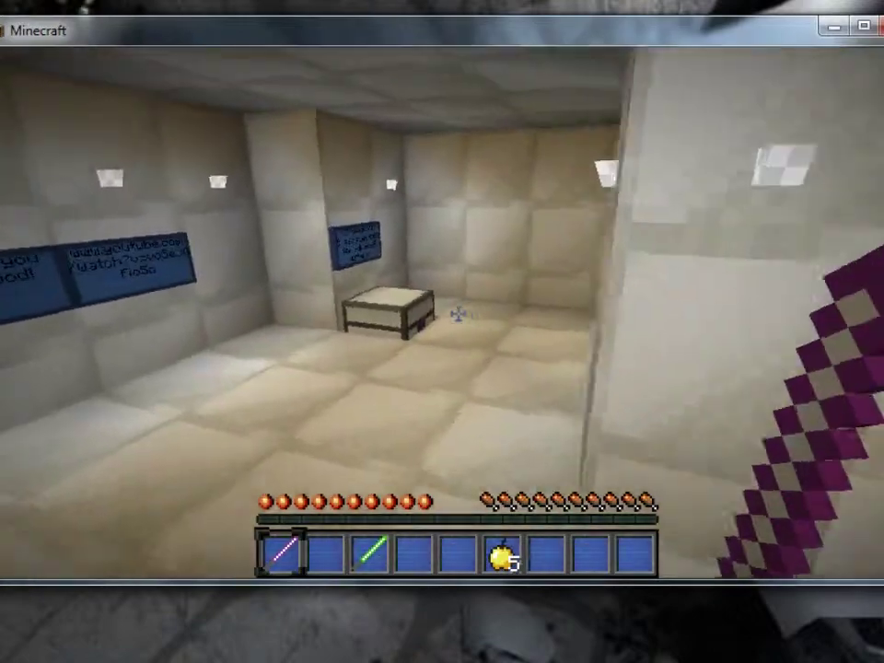
{"action": "key", "text": "s"}
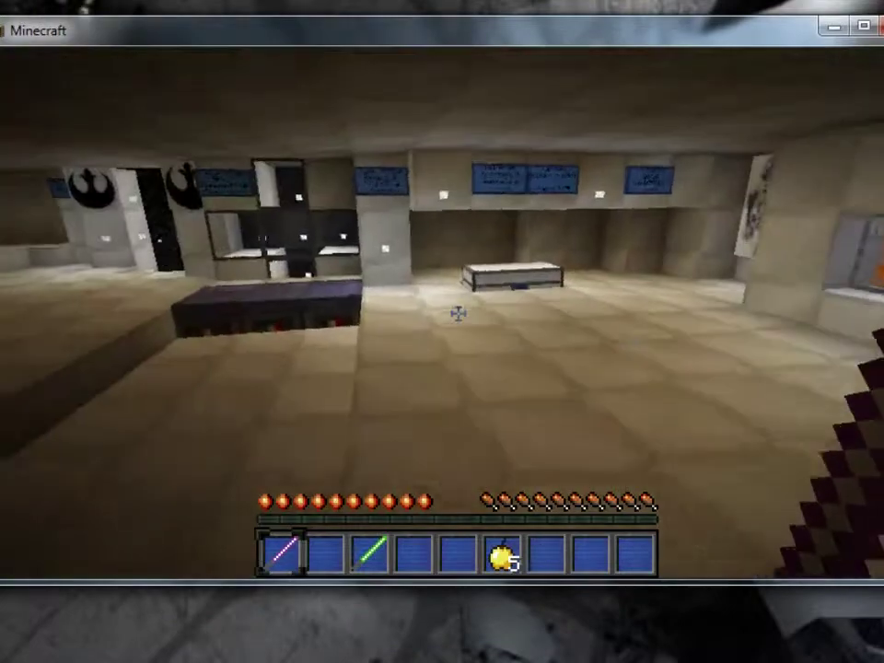
Leave the spawn room for the dark hangar and walk around the parked ship to examine its build
{"action": "key", "text": "w"}
{"action": "key", "text": "w"}
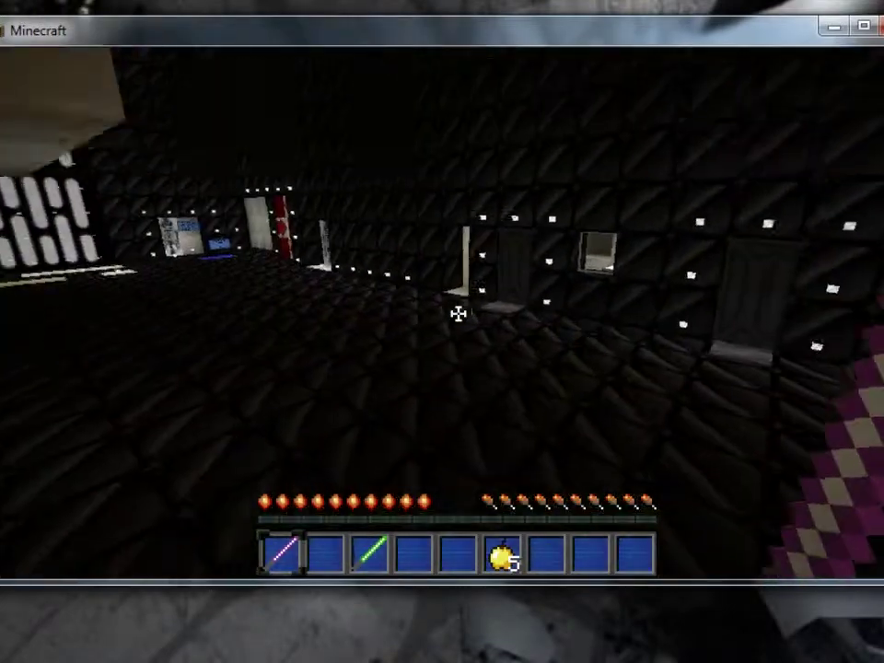
{"action": "key", "text": "d"}
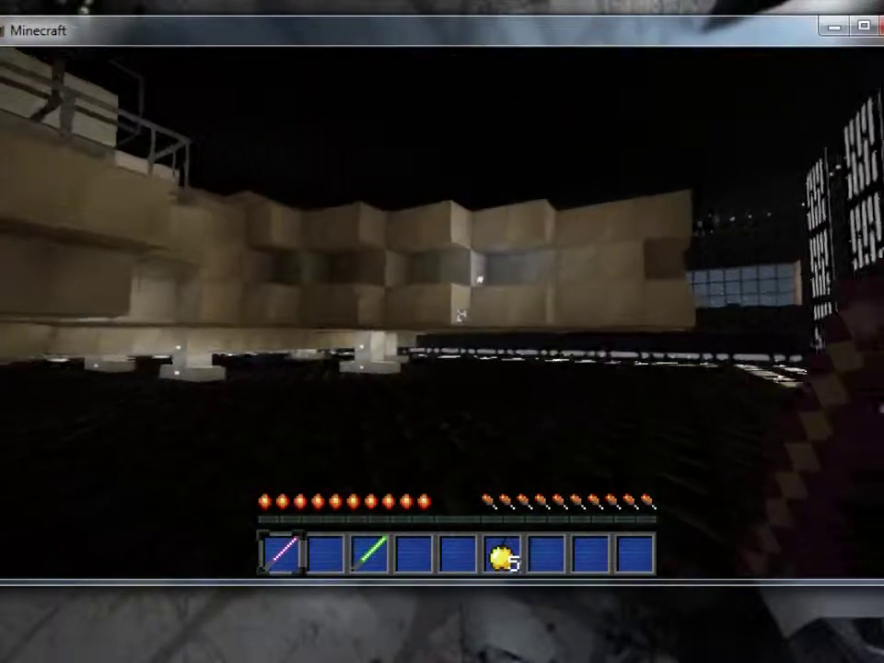
{"action": "key", "text": "w"}
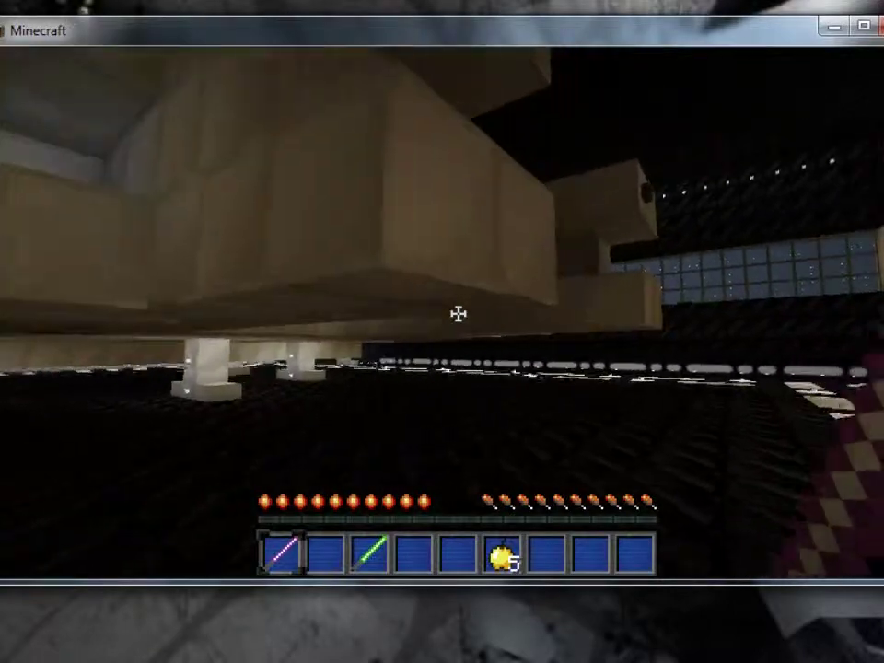
{"action": "key", "text": "d"}
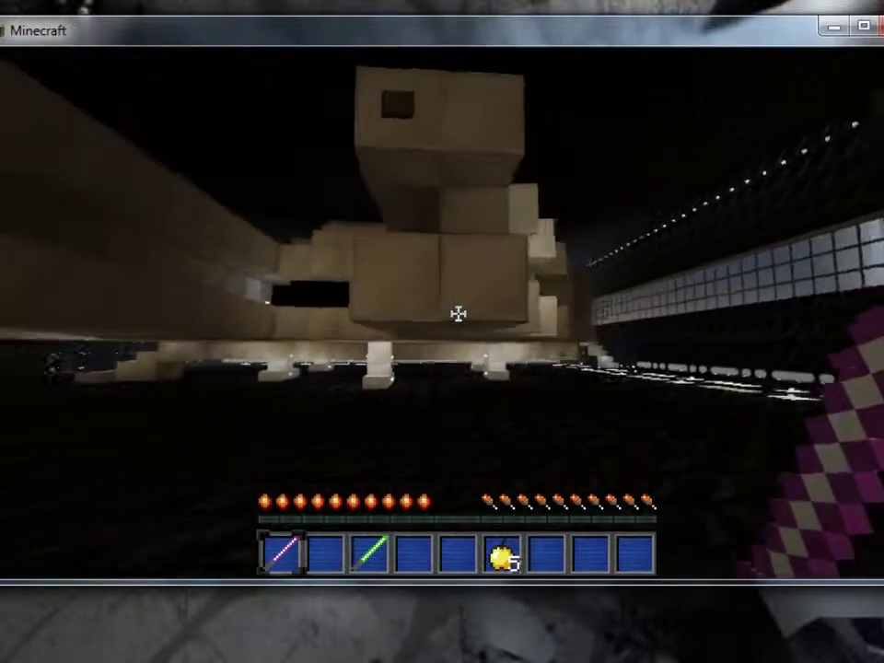
{"action": "key", "text": "d"}
{"action": "key", "text": "w"}
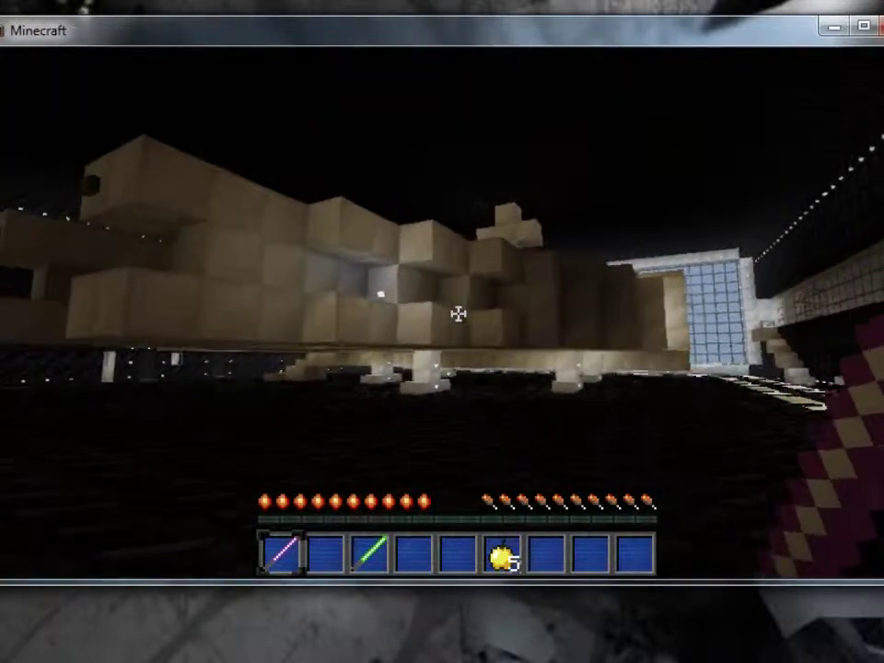
{"action": "key", "text": "a"}
Swing the purple lightsaber in front of the parked ship in the hangar
{"action": "left_click", "coordinate": [457, 314]}
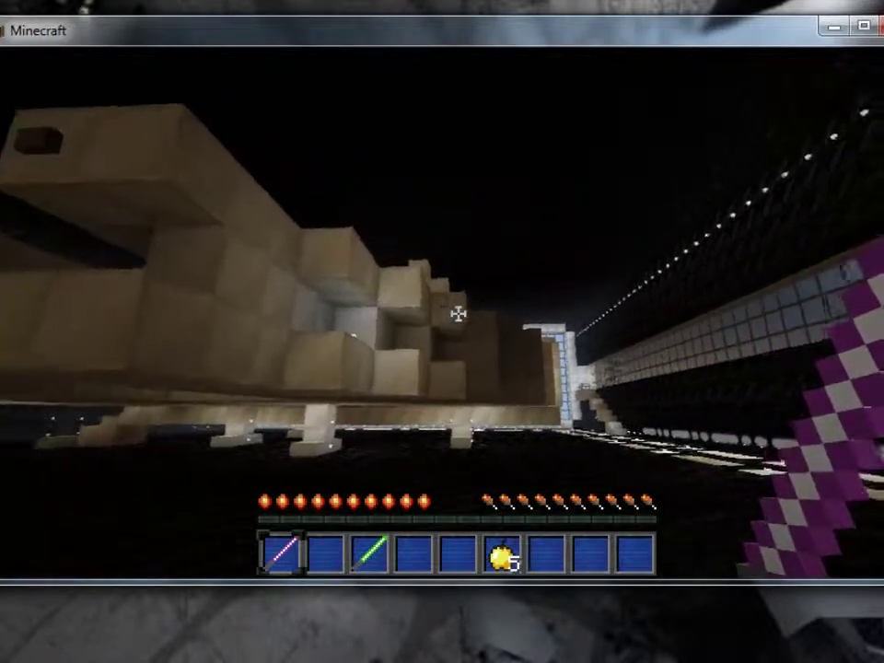
{"action": "left_click", "coordinate": [458, 314]}
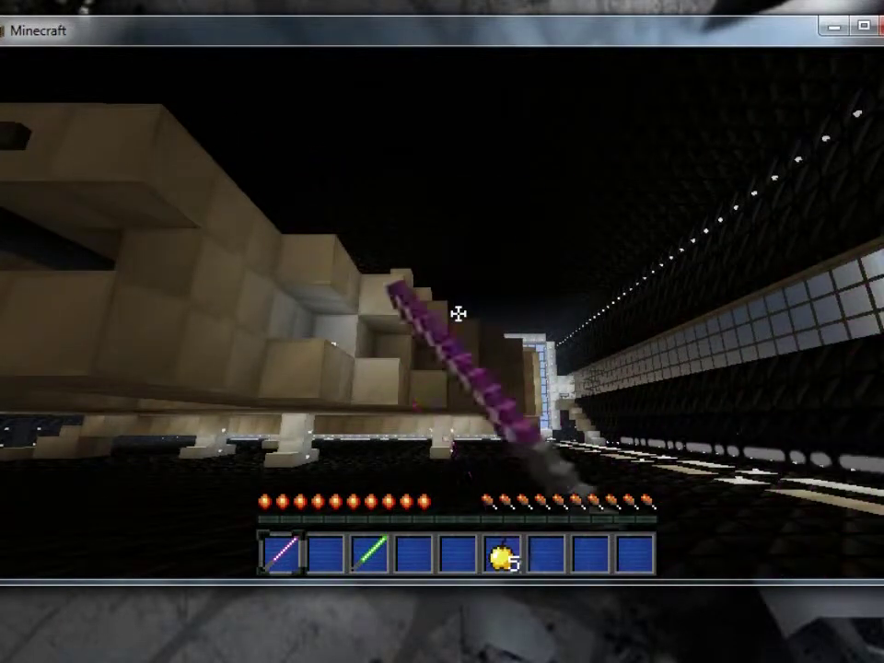
{"action": "left_click", "coordinate": [458, 314]}
{"action": "left_click", "coordinate": [458, 314]}
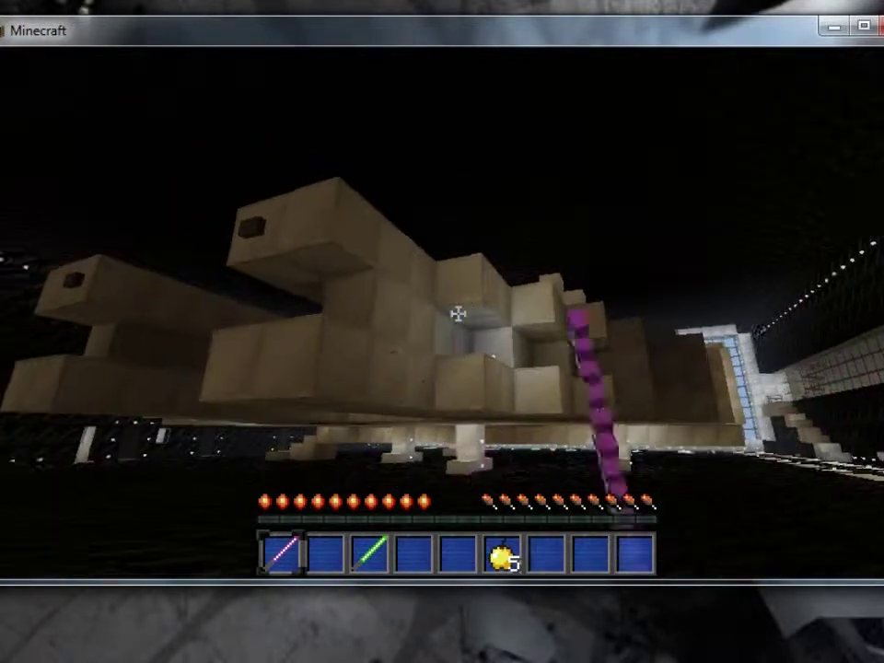
Approach the stormtroopers along the hangar's lit wall and kill the first one with the purple lightsaber
{"action": "left_click", "coordinate": [458, 314]}
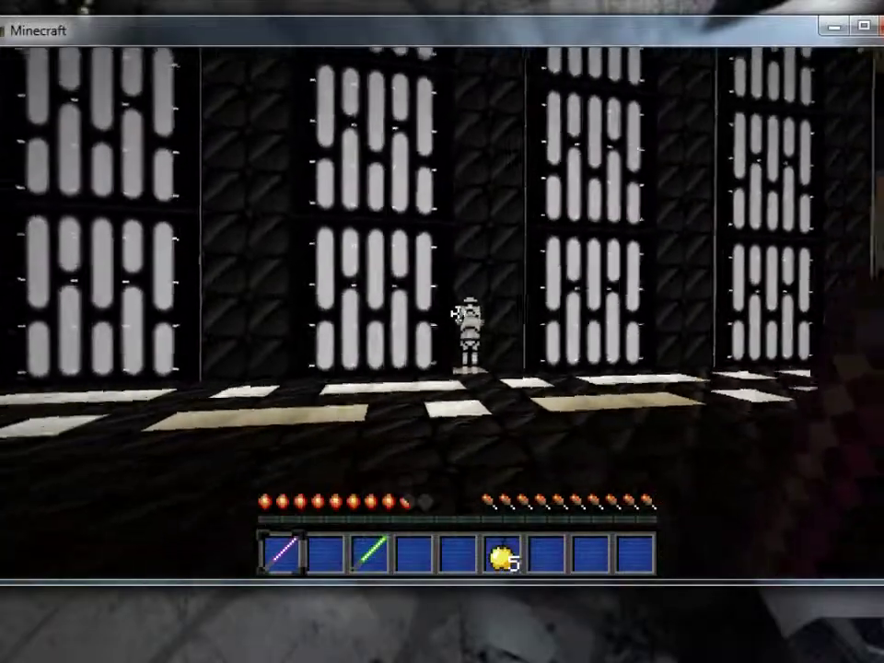
{"action": "key", "text": "w"}
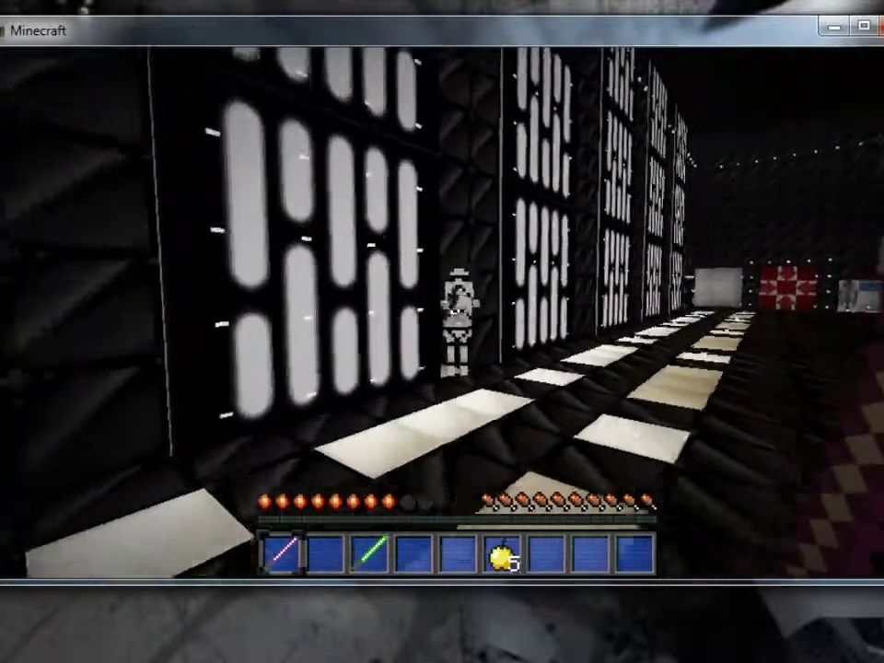
{"action": "key", "text": "w"}
{"action": "left_click", "coordinate": [458, 311]}
{"action": "left_click", "coordinate": [458, 311]}
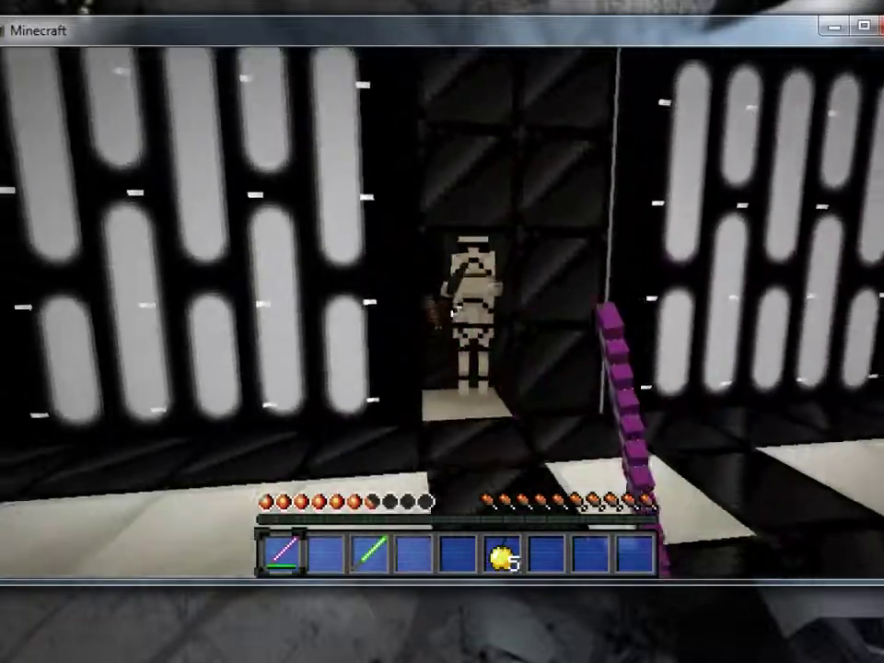
{"action": "key", "text": "w"}
{"action": "left_click", "coordinate": [458, 312]}
{"action": "left_click", "coordinate": [457, 313]}
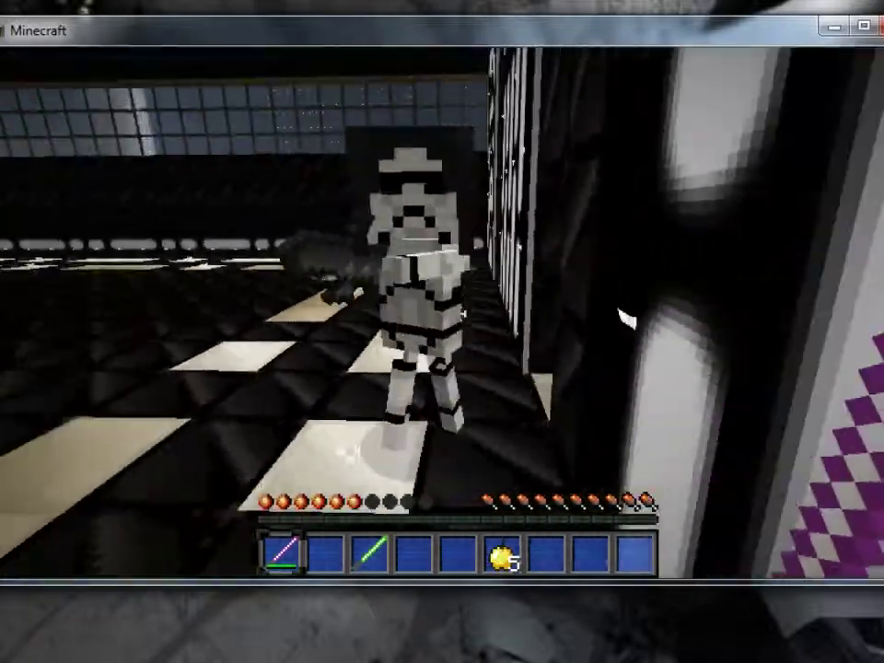
{"action": "left_click", "coordinate": [458, 314]}
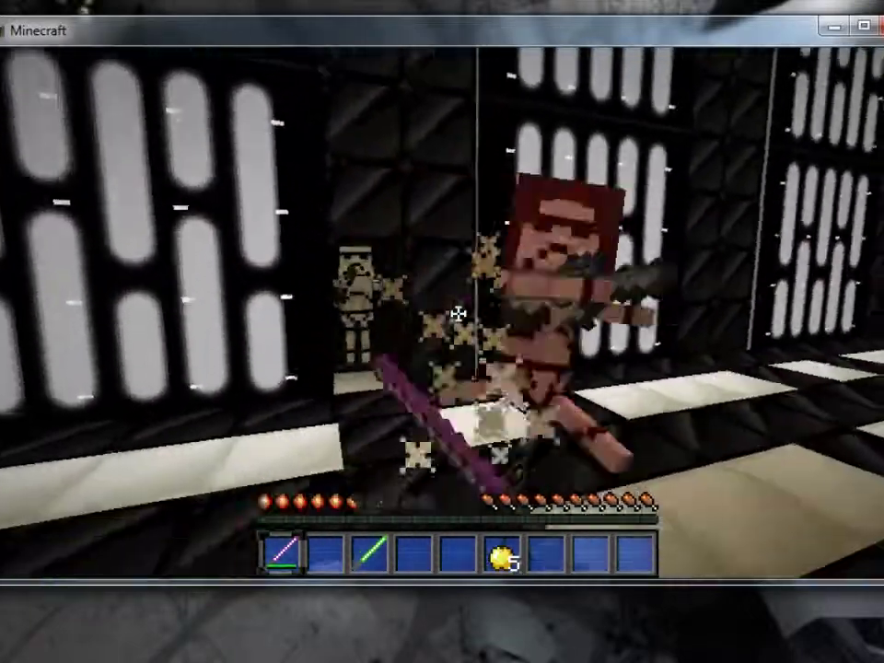
{"action": "left_click", "coordinate": [458, 314]}
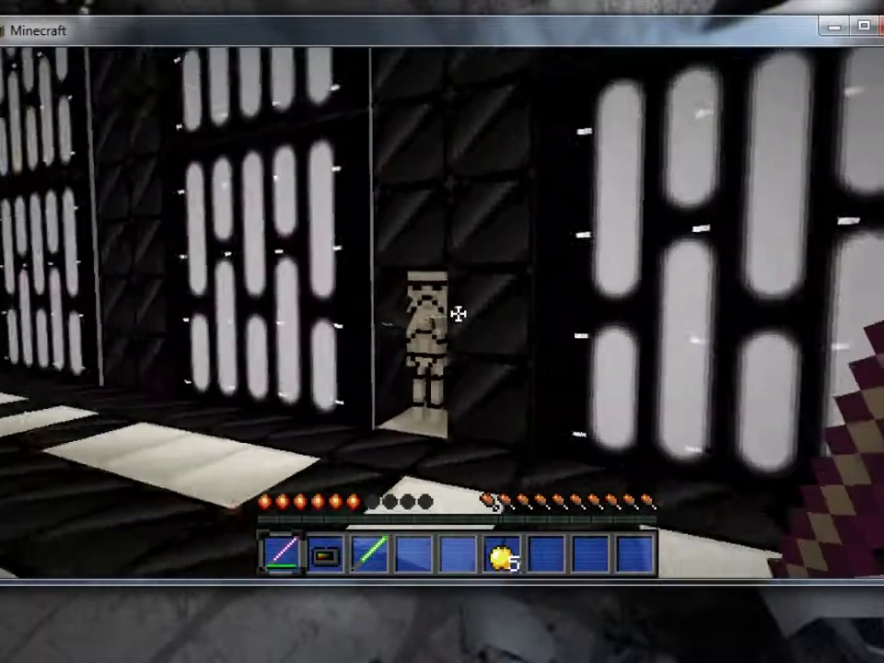
Attack the next stormtrooper at the hangar wall opening with the purple lightsaber
{"action": "left_click", "coordinate": [458, 315]}
{"action": "left_click", "coordinate": [458, 314]}
{"action": "key", "text": "w"}
{"action": "left_click", "coordinate": [458, 314]}
{"action": "left_click", "coordinate": [458, 314]}
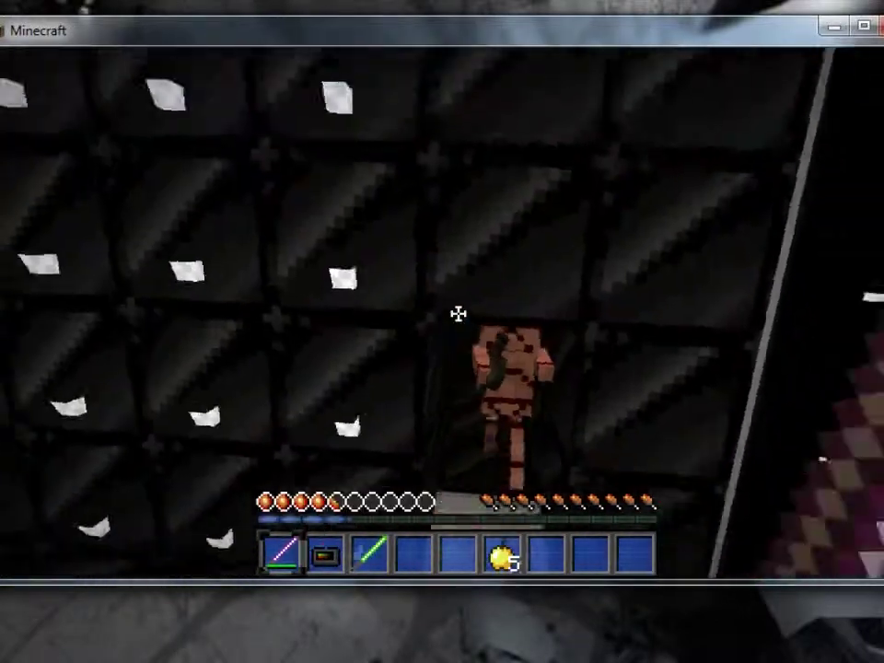
{"action": "left_click", "coordinate": [458, 314]}
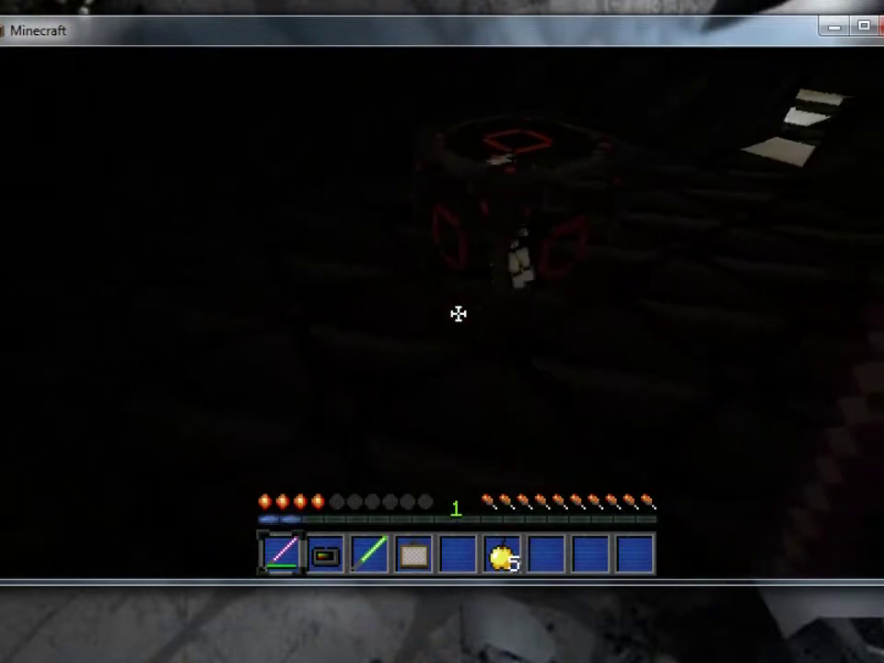
Fight the stormtroopers around the spawner in the dark room with the purple lightsaber and head back towards the hangar
{"action": "key", "text": "w"}
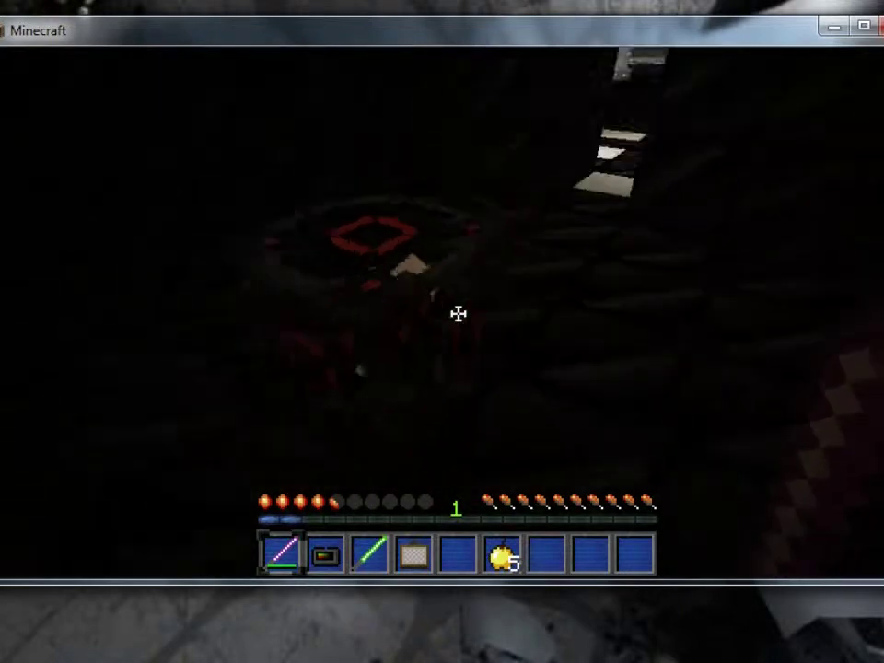
{"action": "key", "text": "a"}
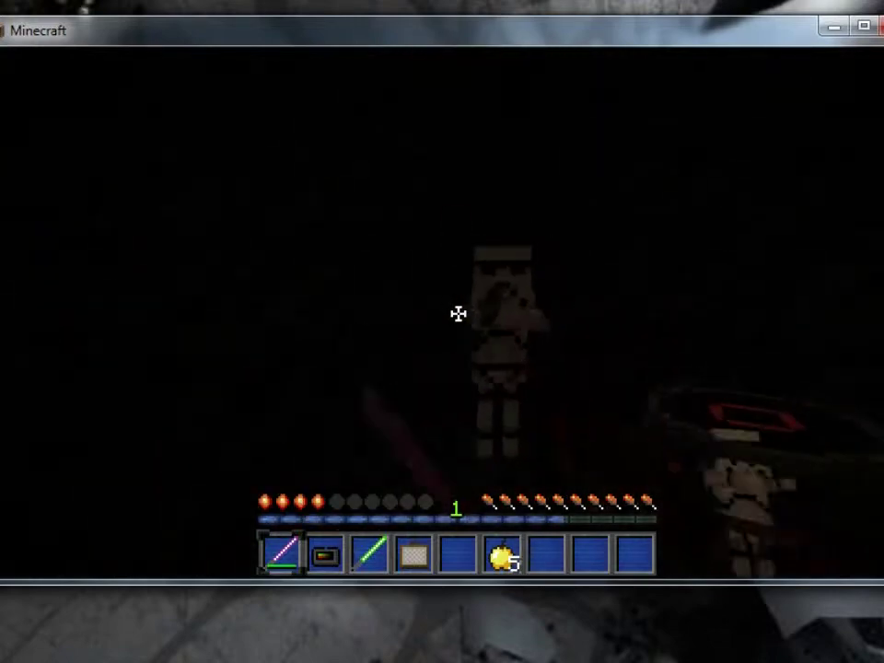
{"action": "left_click", "coordinate": [458, 313]}
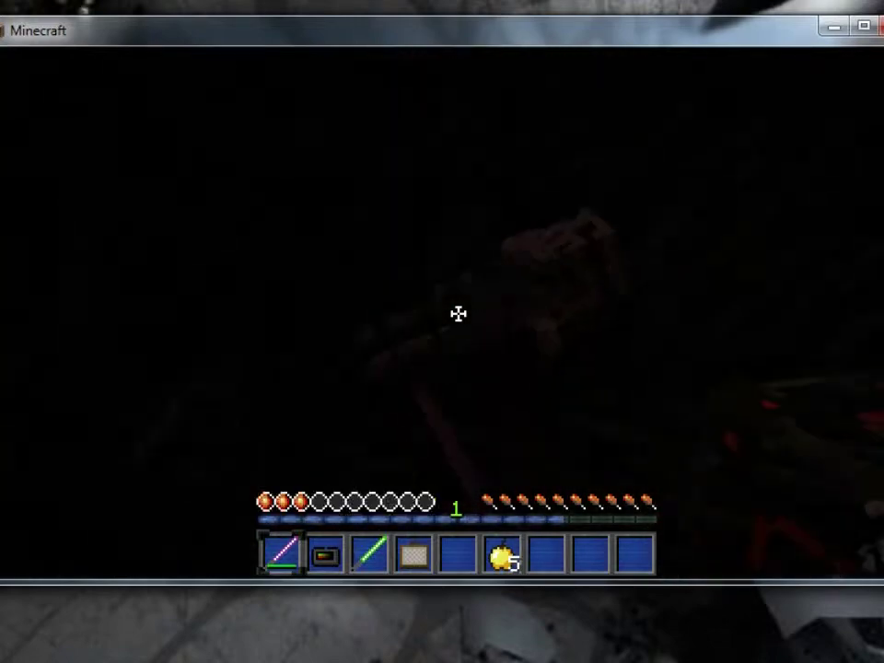
{"action": "left_click", "coordinate": [458, 314]}
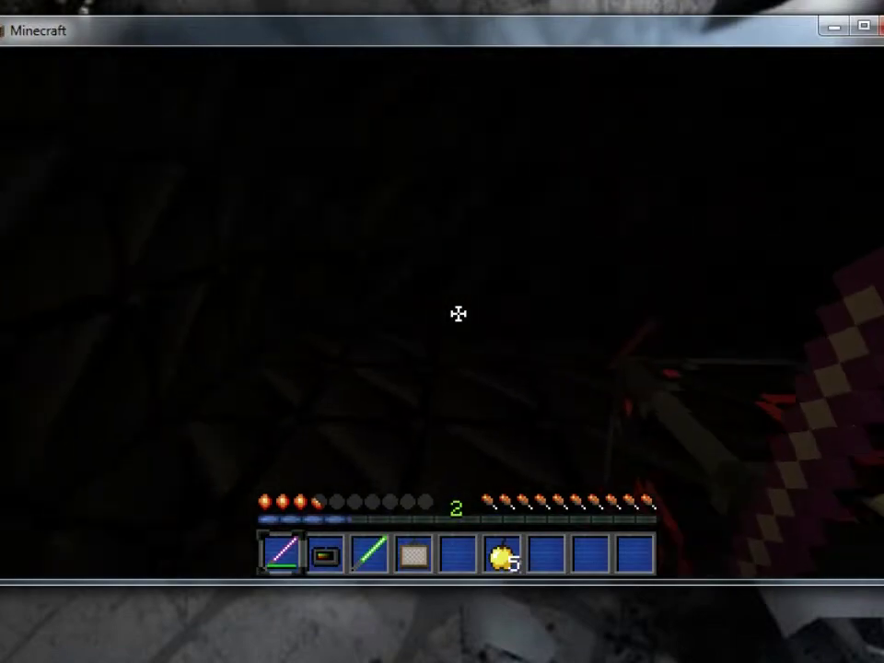
{"action": "key", "text": "w"}
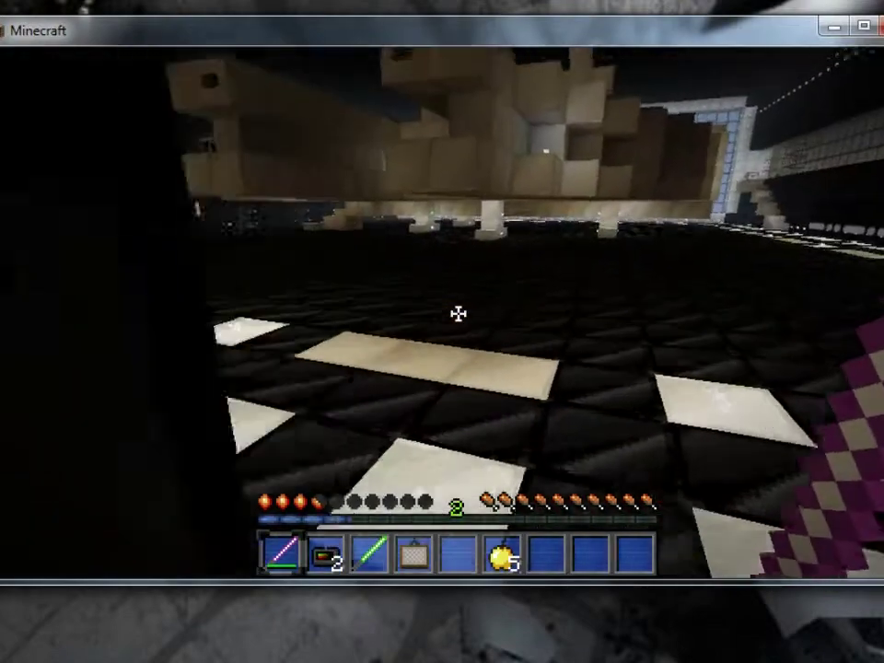